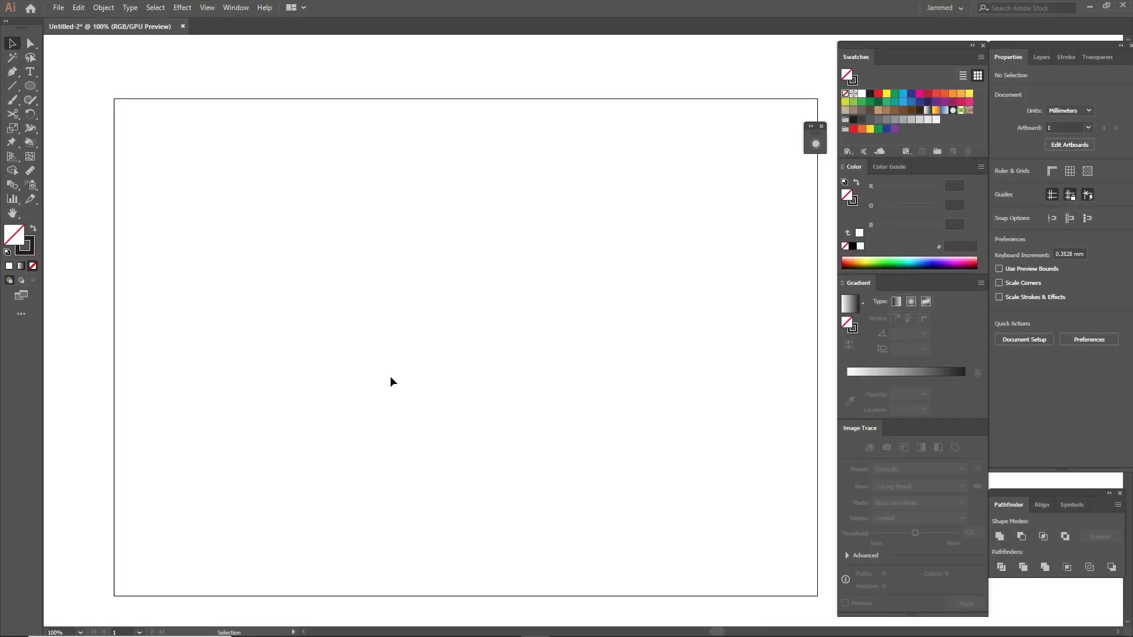
Create a triangle with the Star tool using 3 points, radius 1 of 8.8194 mm and radius 2 of 17.6389 mm
{"action": "scroll", "coordinate": [115, 250], "scroll_direction": "down", "scroll_amount": 1}
{"action": "scroll", "coordinate": [127, 273], "scroll_direction": "up", "scroll_amount": 1}
{"action": "left_click_drag", "start_coordinate": [268, 305], "coordinate": [262, 308]}
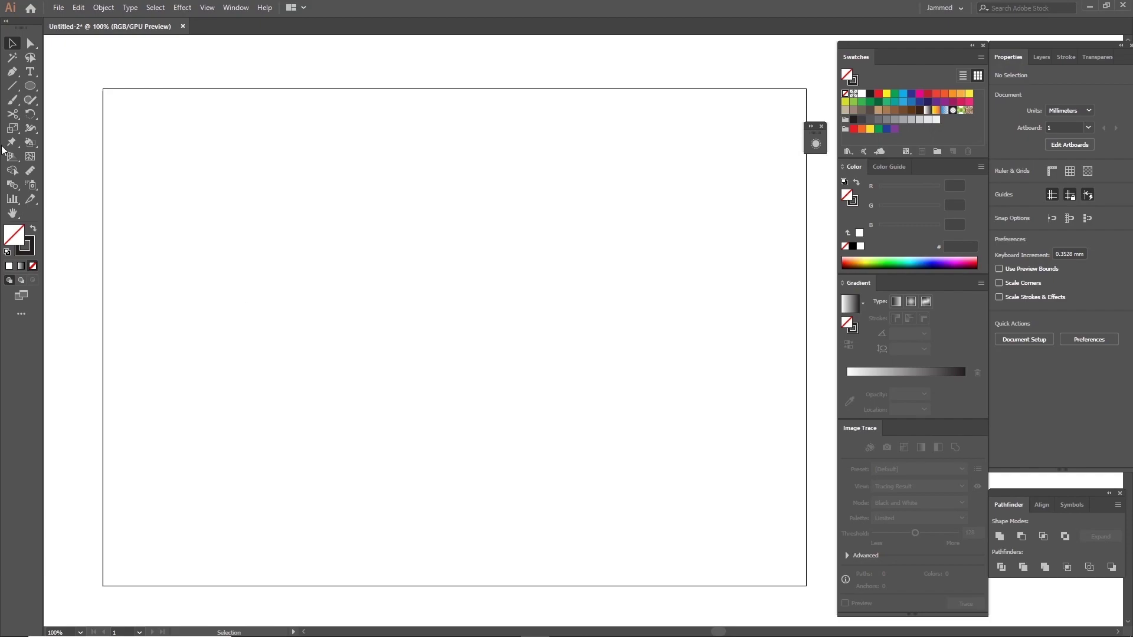
{"action": "left_click", "coordinate": [30, 86]}
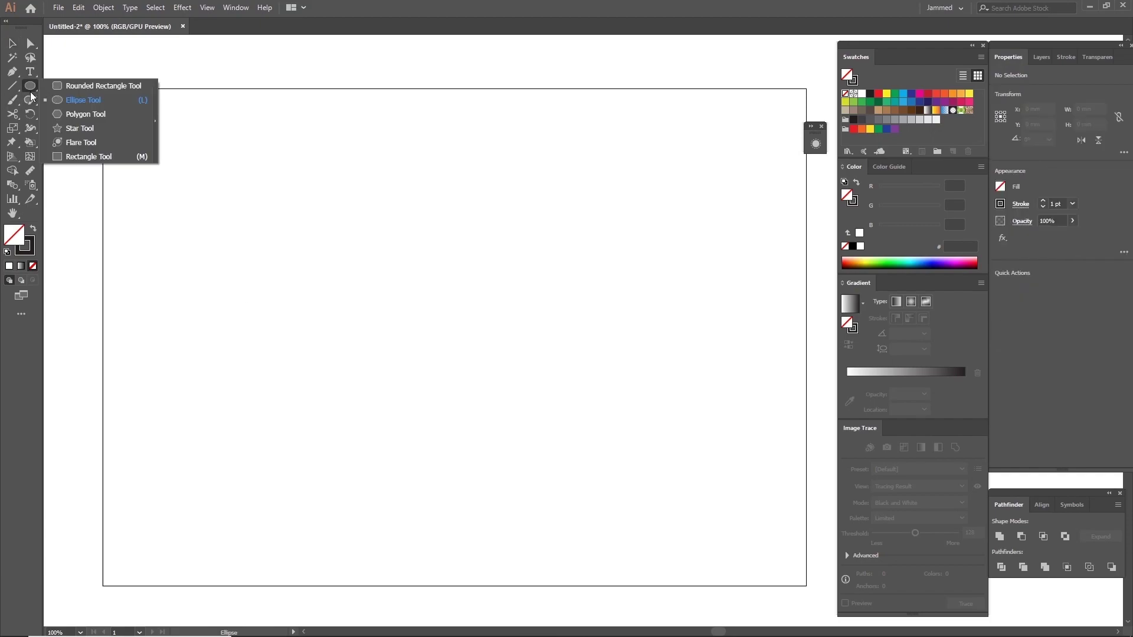
{"action": "left_click", "coordinate": [83, 133]}
{"action": "left_click", "coordinate": [375, 265]}
{"action": "type", "text": "3"}
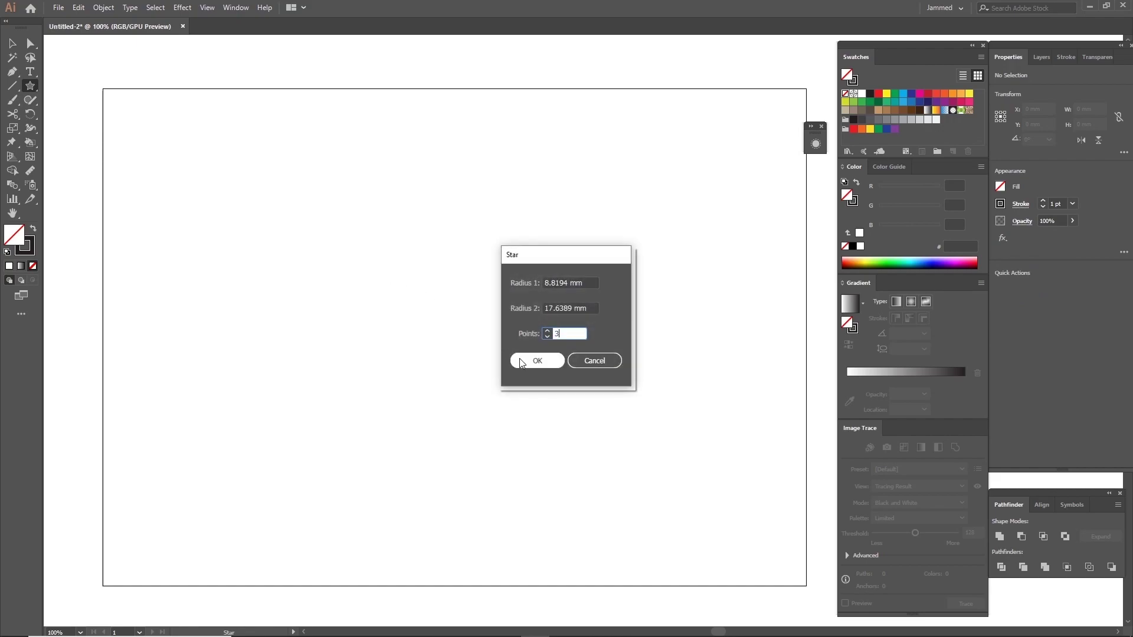
{"action": "left_click", "coordinate": [522, 363]}
Enlarge the triangle and orient it to point downward in the upper part of the artboard
{"action": "key", "text": "v"}
{"action": "left_click_drag", "start_coordinate": [414, 308], "coordinate": [493, 375]}
{"action": "left_click", "coordinate": [282, 303]}
{"action": "left_click_drag", "start_coordinate": [281, 303], "coordinate": [315, 340]}
Draw a circle about 194 mm in diameter, centred on the triangle's upper-right corner and passing through its other two corners
{"action": "left_click", "coordinate": [30, 85]}
{"action": "left_click", "coordinate": [74, 111]}
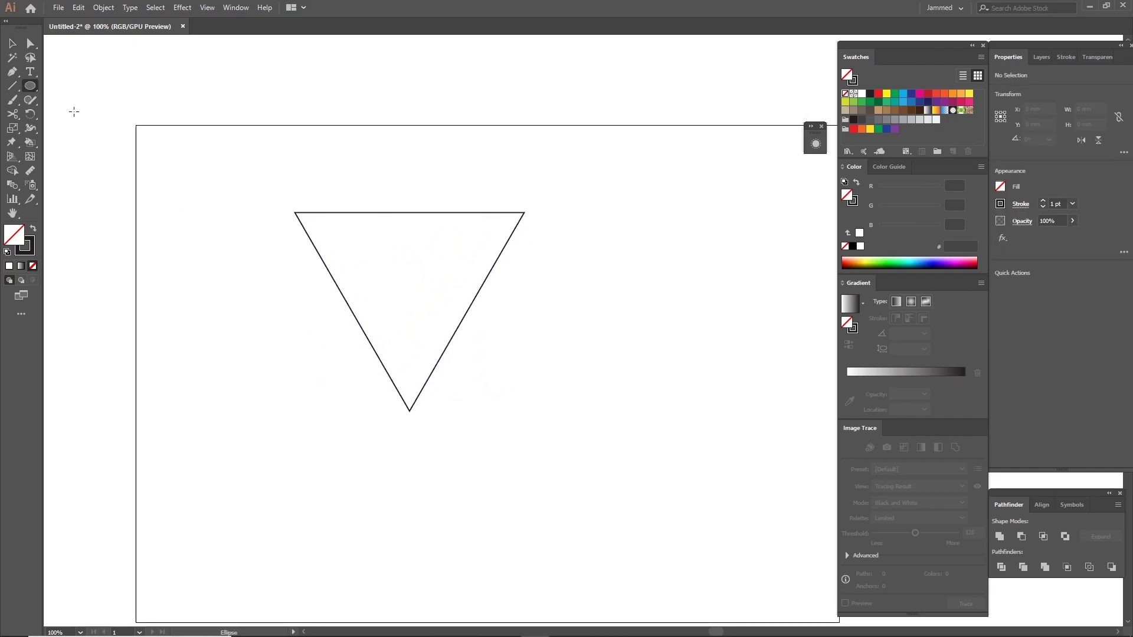
{"action": "left_click_drag", "start_coordinate": [524, 211], "coordinate": [295, 228]}
{"action": "key", "text": "v"}
{"action": "left_click", "coordinate": [573, 238]}
Place a single anchor point with the Pen tool at the circle's centre on the triangle's upper-right corner
{"action": "key", "text": "p"}
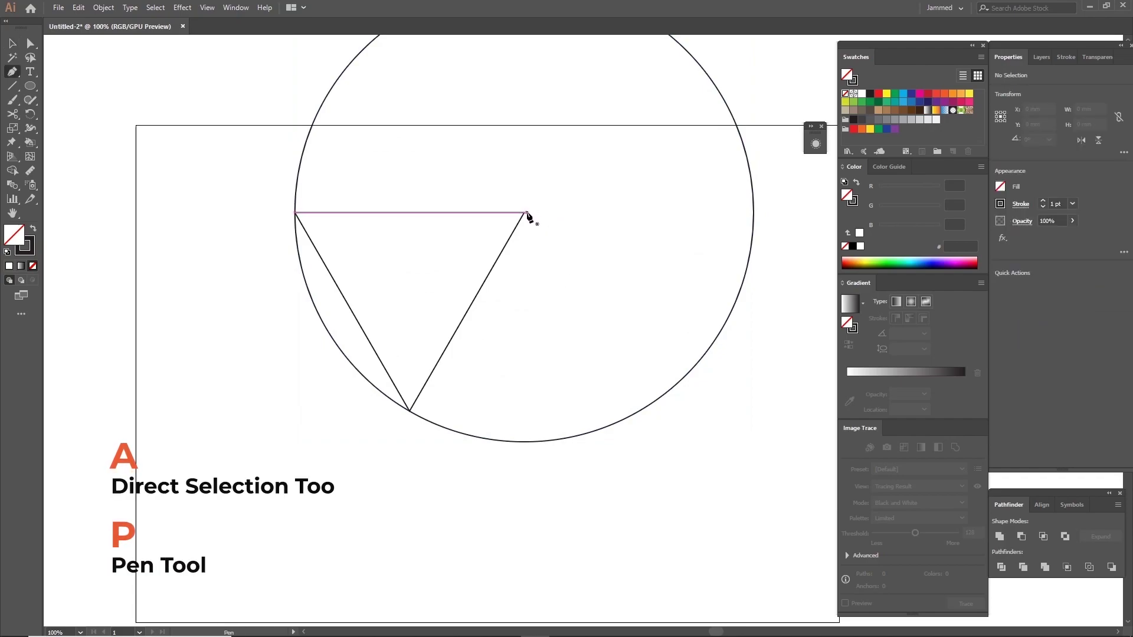
{"action": "left_click", "coordinate": [524, 211], "text": "ctrl"}
{"action": "key", "text": "v"}
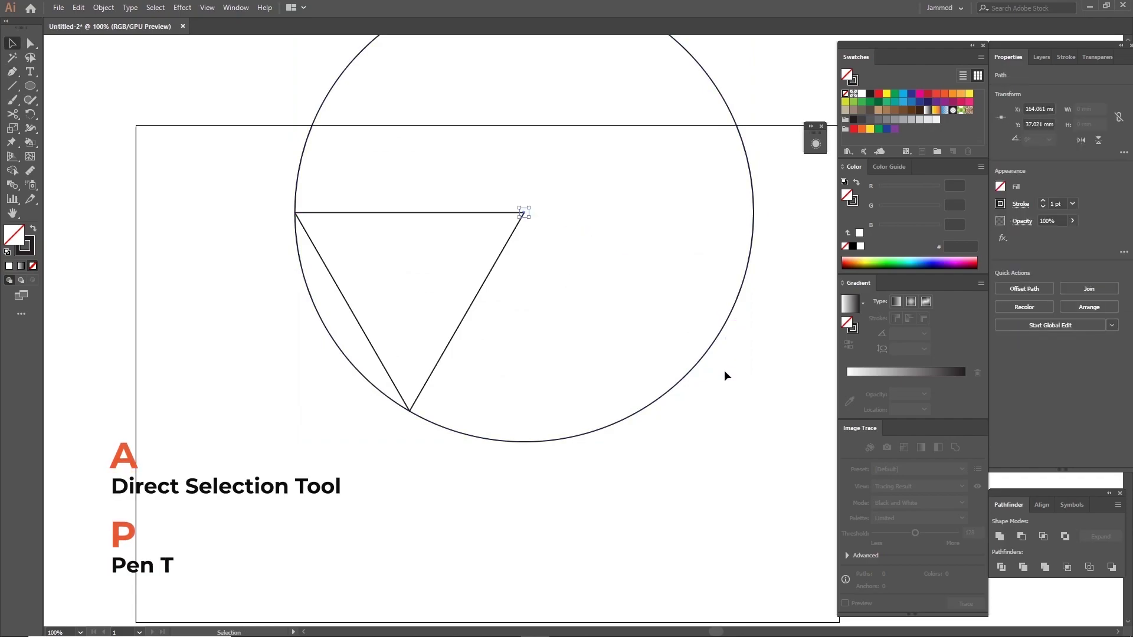
{"action": "left_click", "coordinate": [724, 371]}
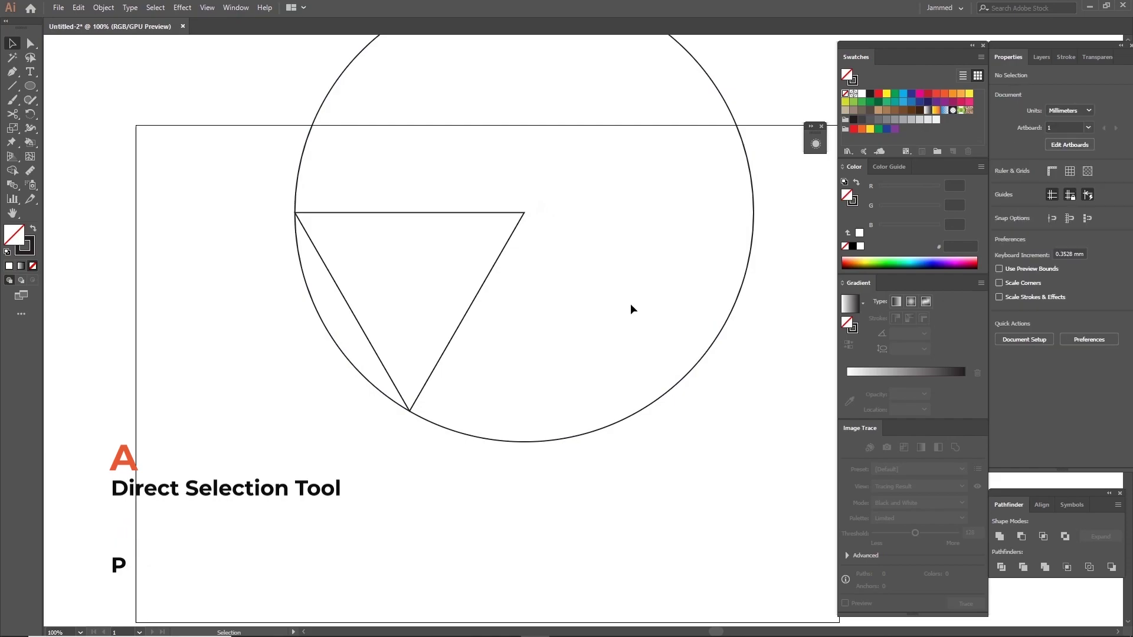
Make a blend between the centre anchor point and the large circle
{"action": "left_click", "coordinate": [523, 211], "text": "ctrl"}
{"action": "left_click", "coordinate": [740, 294]}
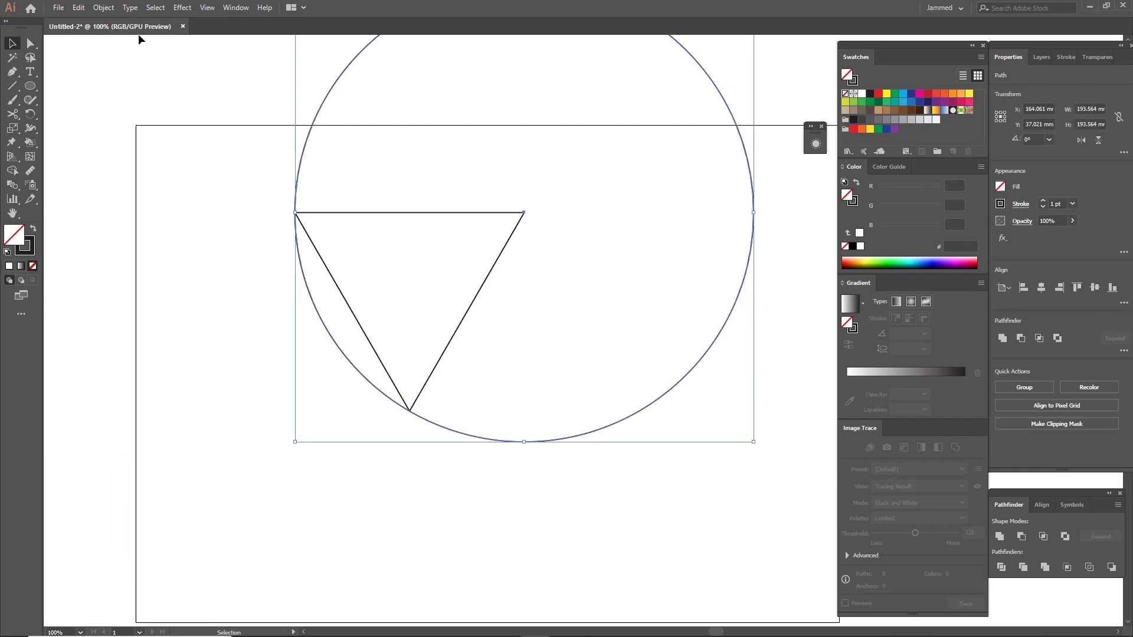
{"action": "left_click", "coordinate": [103, 7]}
{"action": "mouse_move", "coordinate": [161, 314]}
{"action": "left_click", "coordinate": [274, 315]}
Set the blend spacing to Specified Steps with 10 steps, with the preview enabled
{"action": "left_click", "coordinate": [105, 8]}
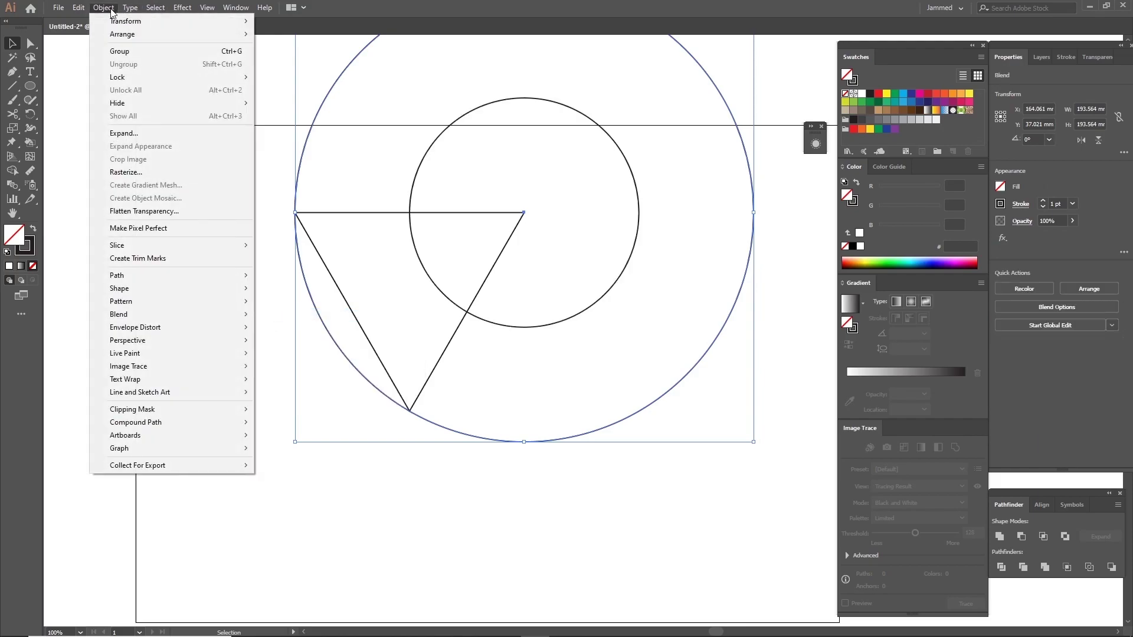
{"action": "mouse_move", "coordinate": [142, 315]}
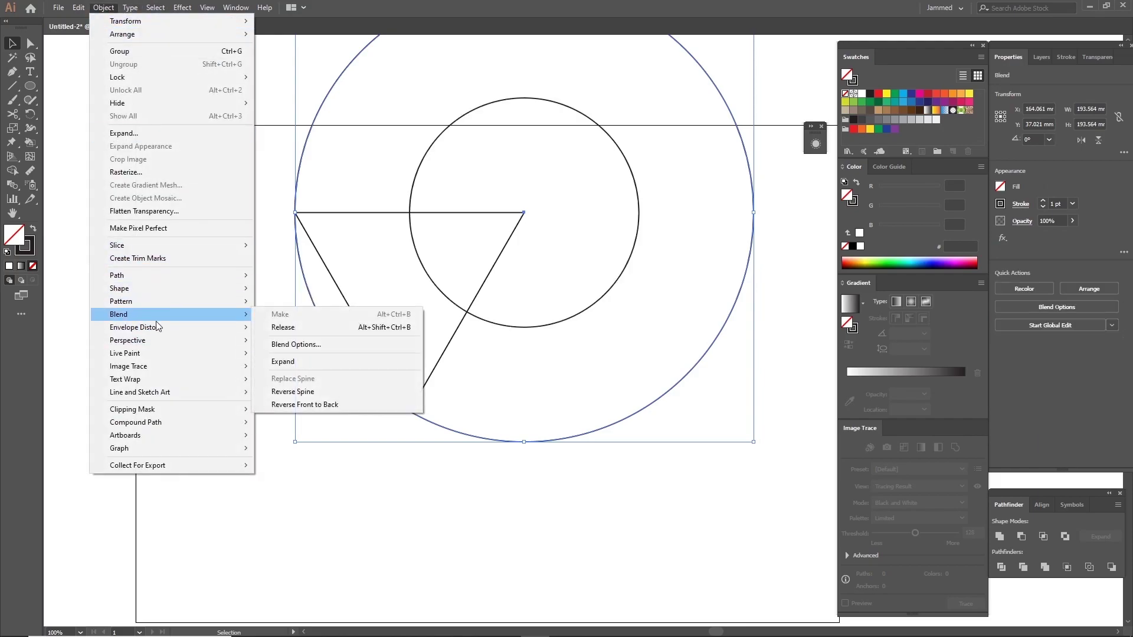
{"action": "left_click", "coordinate": [295, 344]}
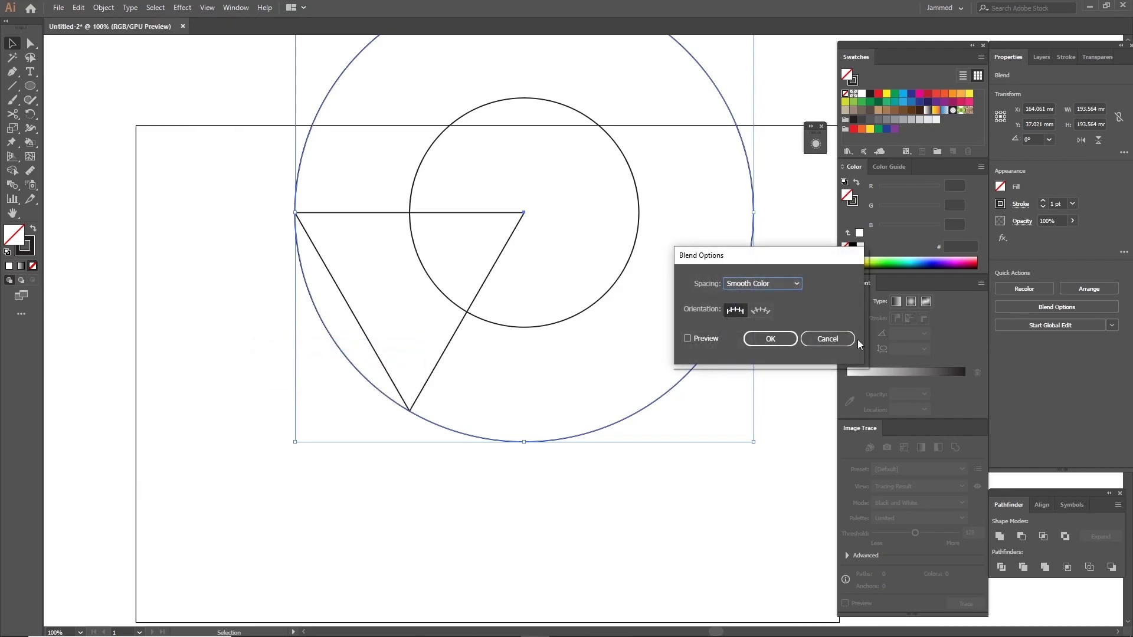
{"action": "left_click", "coordinate": [771, 284]}
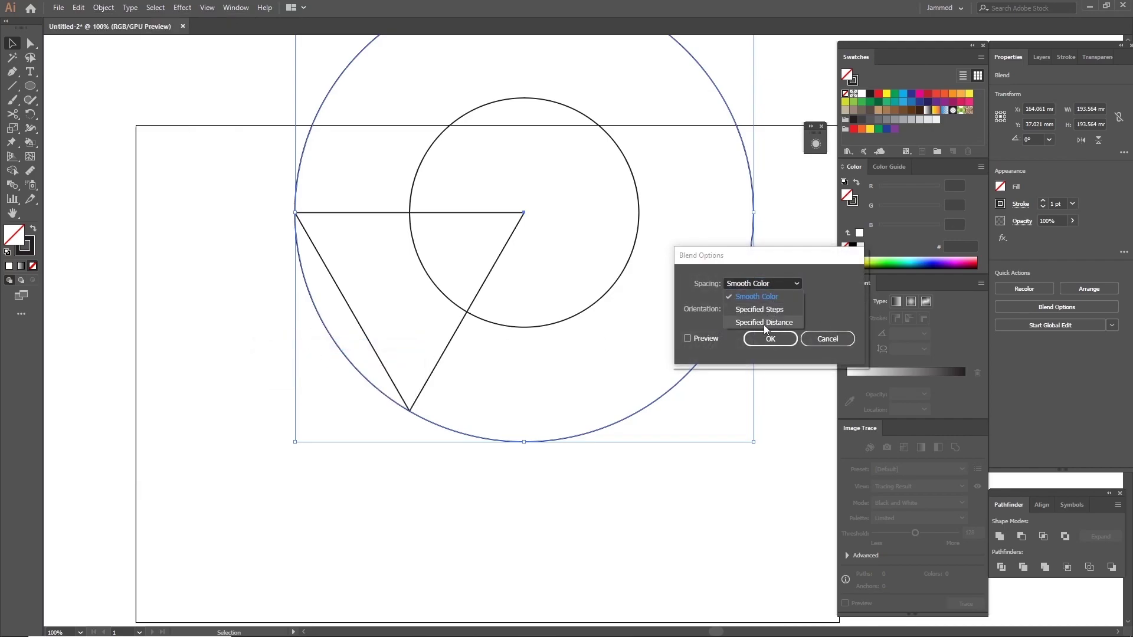
{"action": "left_click", "coordinate": [766, 310]}
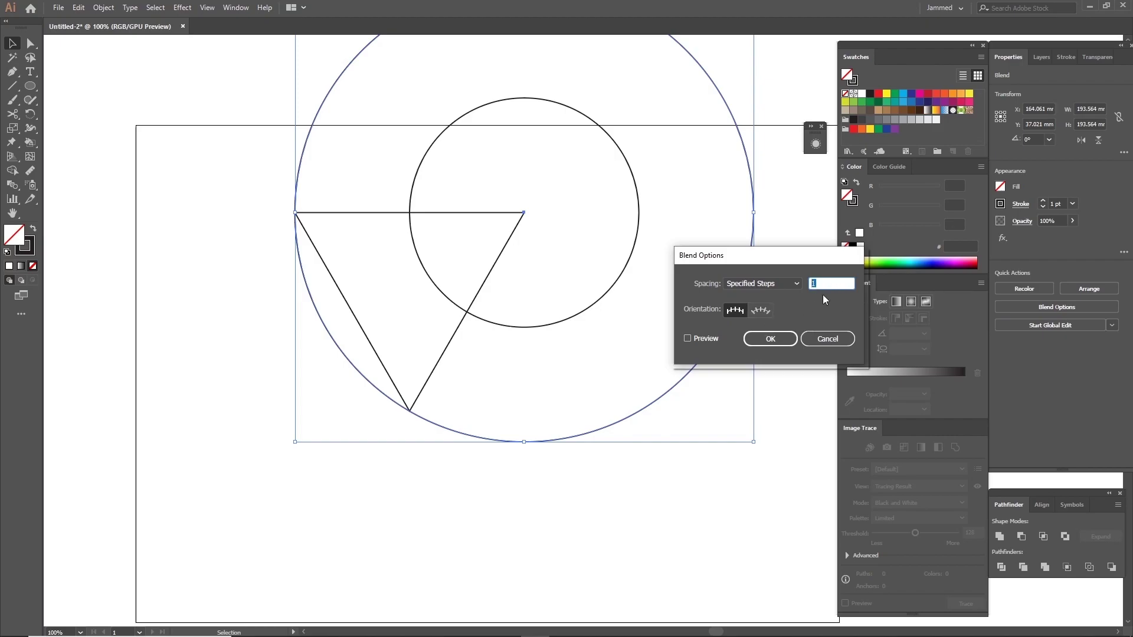
{"action": "left_click", "coordinate": [689, 338]}
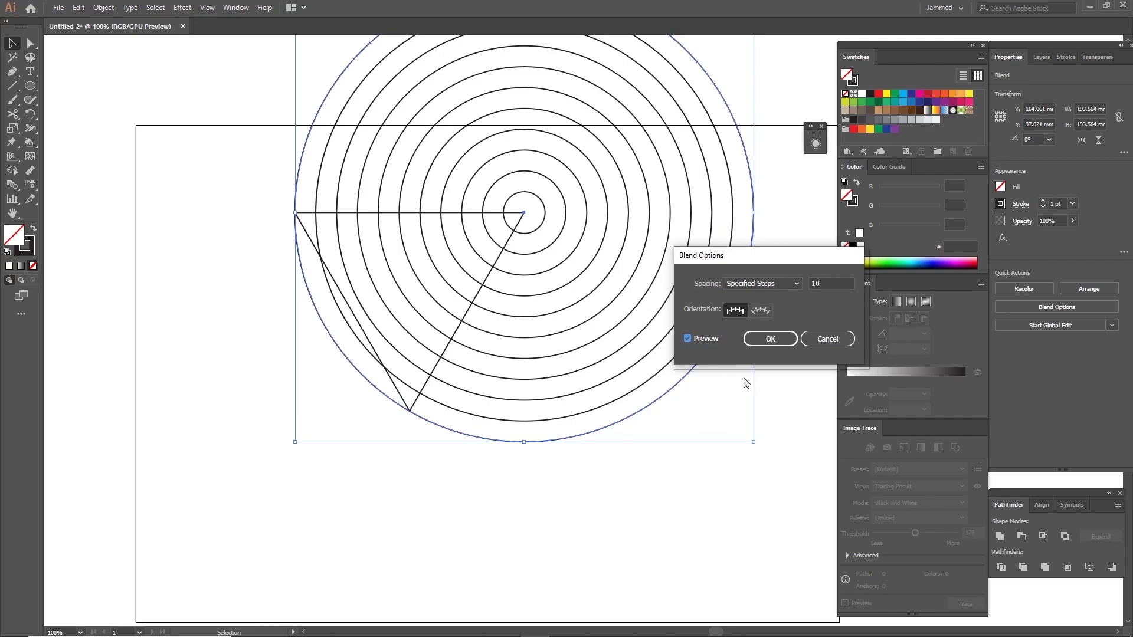
{"action": "left_click", "coordinate": [770, 339]}
Expand the blend into individual concentric circles and group them
{"action": "scroll", "coordinate": [776, 348], "scroll_direction": "up", "scroll_amount": 1}
{"action": "left_click", "coordinate": [103, 7]}
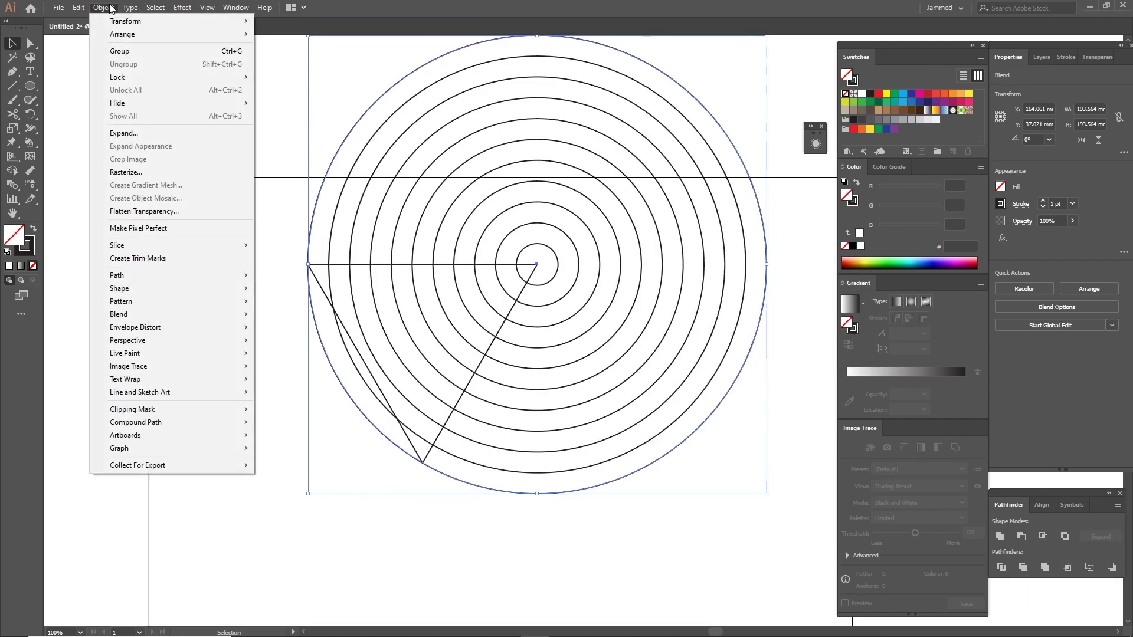
{"action": "mouse_move", "coordinate": [164, 319]}
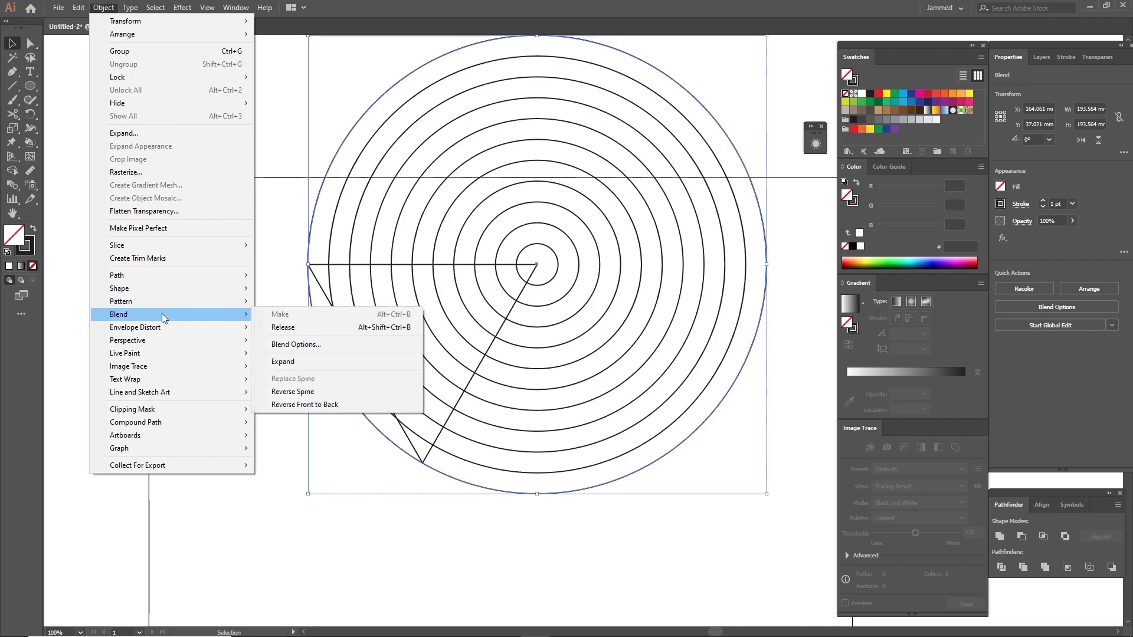
{"action": "left_click", "coordinate": [313, 360]}
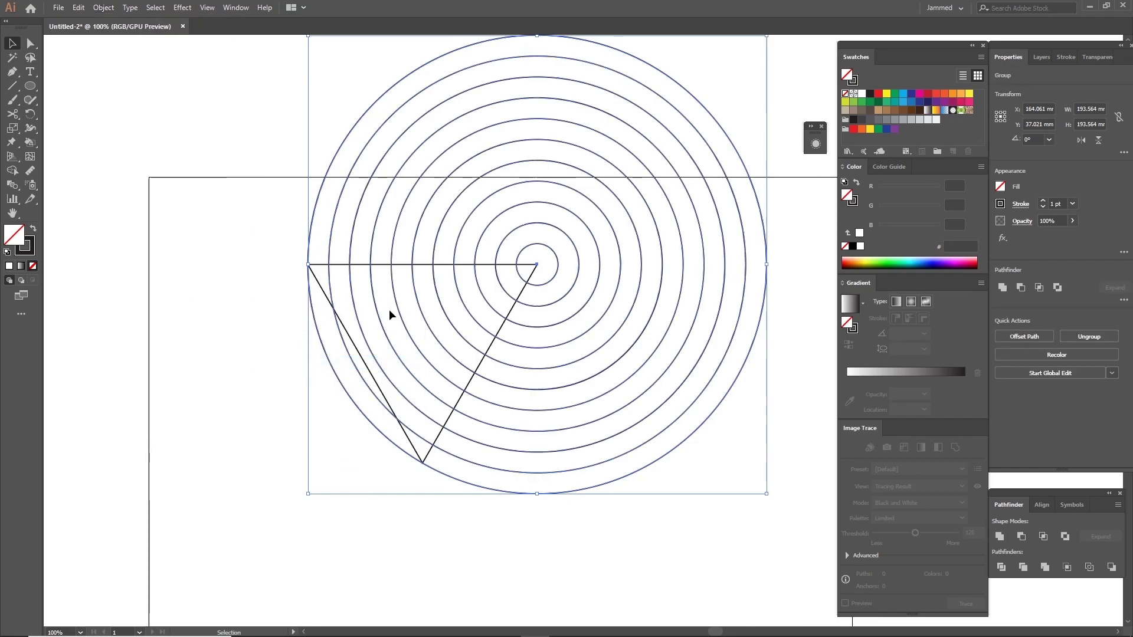
{"action": "key", "text": "a"}
{"action": "key", "text": "v"}
{"action": "key", "text": "ctrl+g"}
Duplicate the concentric circles so one set is centred on each of the triangle's other two corners
{"action": "left_click", "coordinate": [252, 374]}
{"action": "left_click_drag", "start_coordinate": [578, 260], "coordinate": [586, 398]}
{"action": "key", "text": "ctrl+z"}
{"action": "key", "text": "ctrl+minus"}
{"action": "key", "text": "ctrl+minus"}
{"action": "left_click", "coordinate": [504, 466]}
{"action": "scroll", "coordinate": [505, 471], "scroll_direction": "up", "scroll_amount": 1}
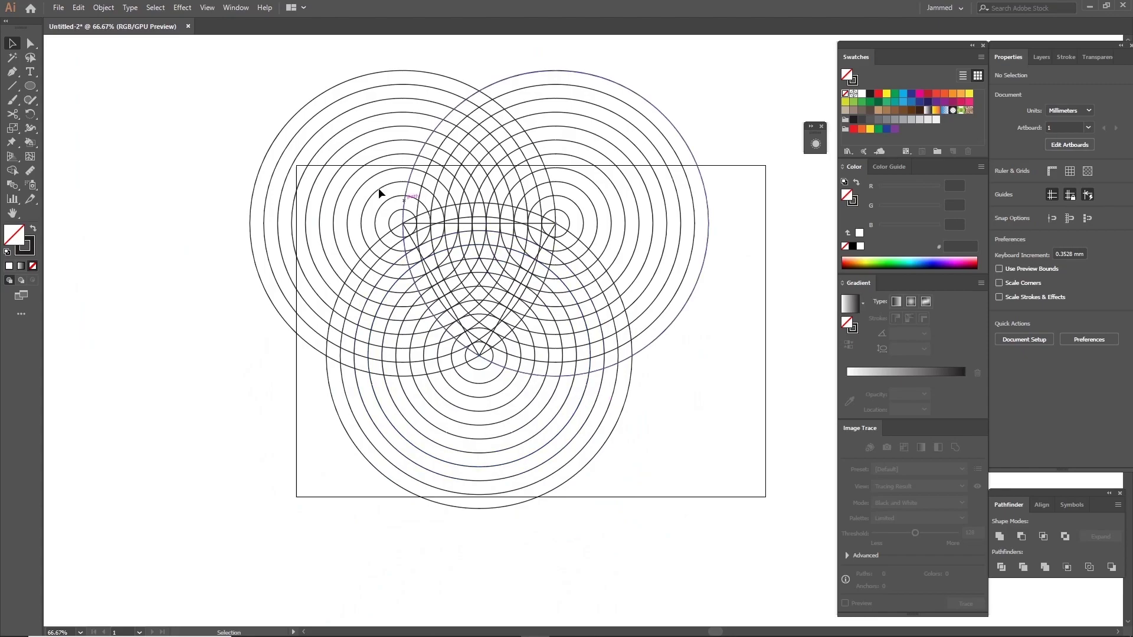
Duplicate the whole circle construction side by side and delete the triangle from the copy over the artboard
{"action": "scroll", "coordinate": [354, 180], "scroll_direction": "down", "scroll_amount": 1}
{"action": "left_click_drag", "start_coordinate": [220, 109], "coordinate": [671, 514]}
{"action": "left_click_drag", "start_coordinate": [573, 323], "coordinate": [616, 332]}
{"action": "left_click", "coordinate": [499, 270]}
{"action": "scroll", "coordinate": [499, 271], "scroll_direction": "up", "scroll_amount": 2}
{"action": "left_click", "coordinate": [496, 214]}
{"action": "key", "text": "Delete"}
{"action": "scroll", "coordinate": [497, 246], "scroll_direction": "up", "scroll_amount": 2}
{"action": "scroll", "coordinate": [498, 248], "scroll_direction": "down", "scroll_amount": 2}
{"action": "key", "text": "ctrl+minus"}
{"action": "key", "text": "ctrl+minus"}
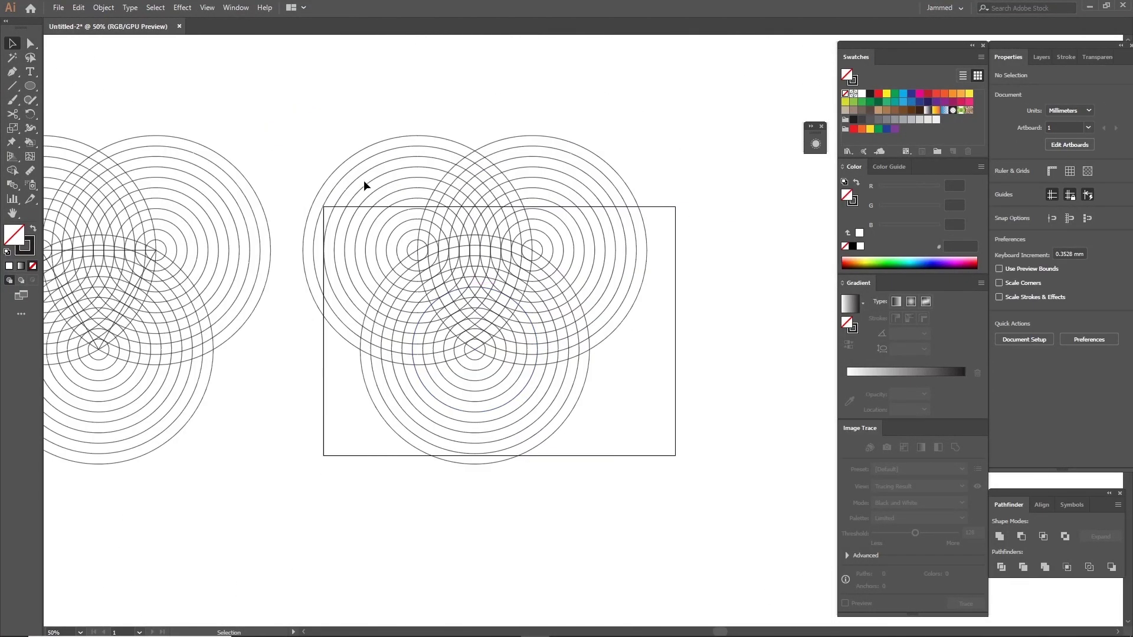
Duplicate the three circle sets without the triangle to the right of the artboard
{"action": "left_click_drag", "start_coordinate": [291, 111], "coordinate": [610, 472]}
{"action": "left_click_drag", "start_coordinate": [430, 290], "coordinate": [581, 286]}
{"action": "scroll", "coordinate": [615, 296], "scroll_direction": "up", "scroll_amount": 3}
Swap to a dark fill with no stroke and merge the central overlap's topmost curved band with the Shape Builder
{"action": "left_click", "coordinate": [11, 171]}
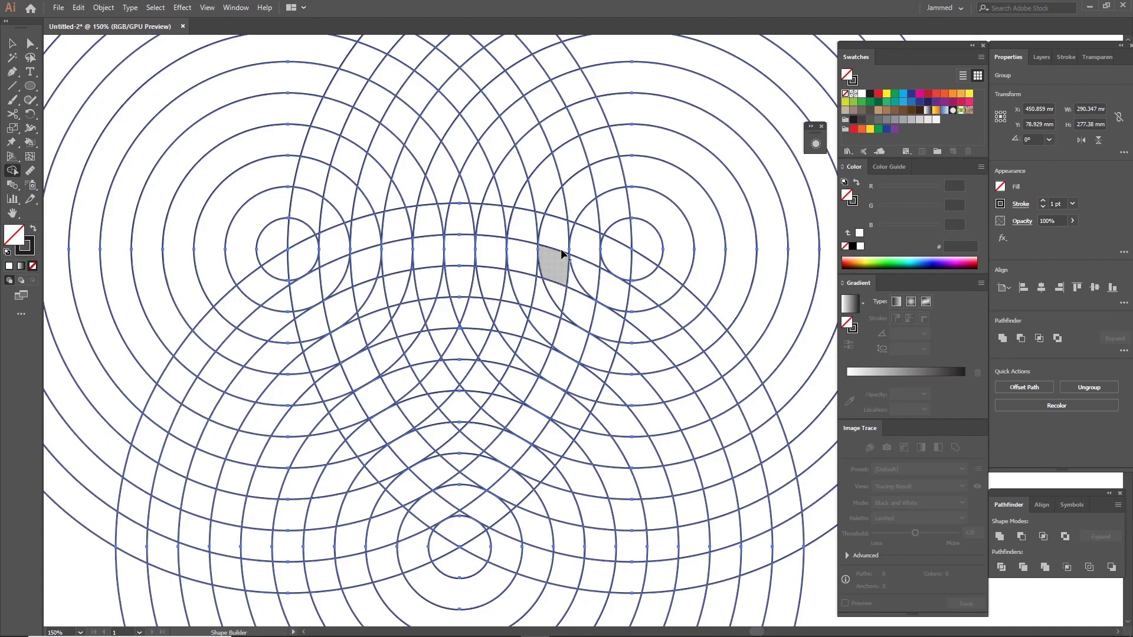
{"action": "key", "text": "ctrl+minus"}
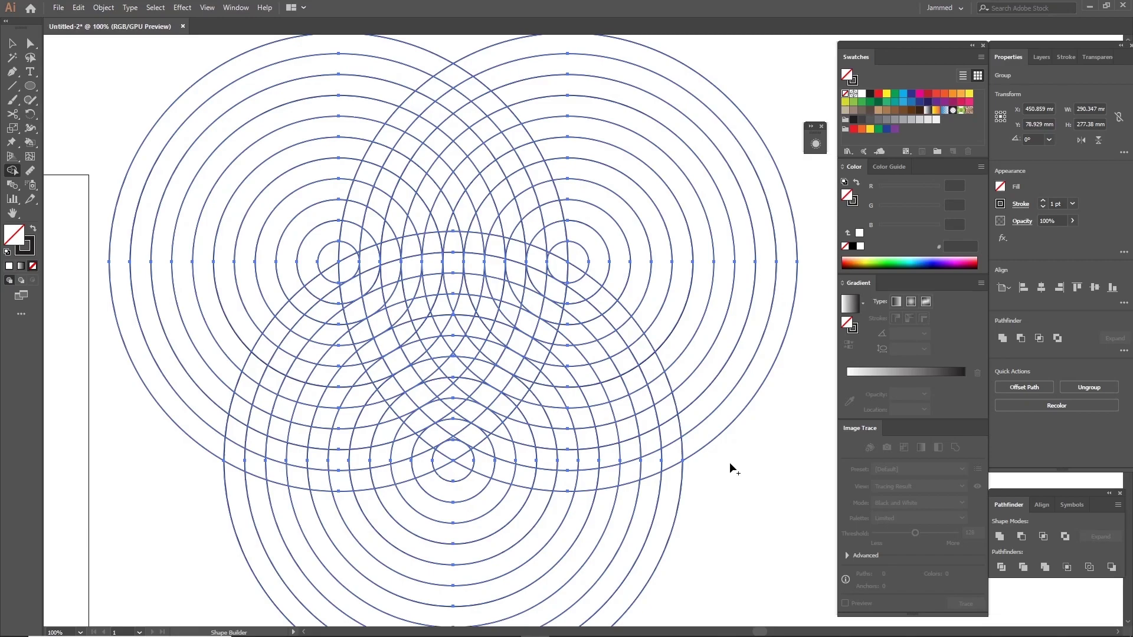
{"action": "key", "text": "ctrl+plus"}
{"action": "key", "text": "ctrl+plus"}
{"action": "key", "text": "ctrl+plus"}
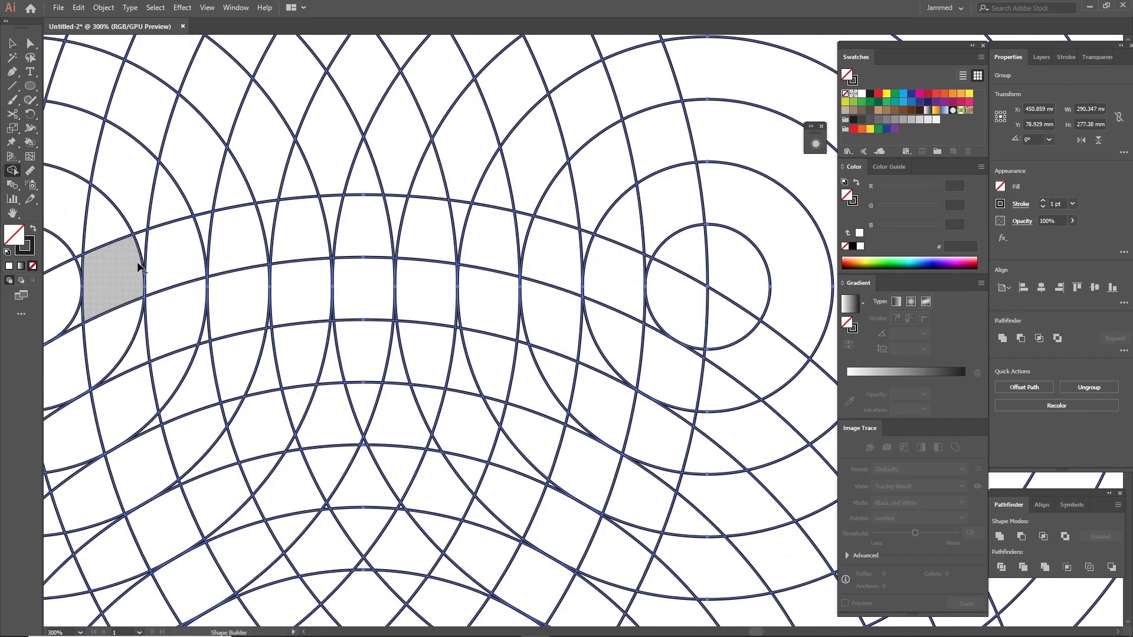
{"action": "left_click", "coordinate": [33, 230]}
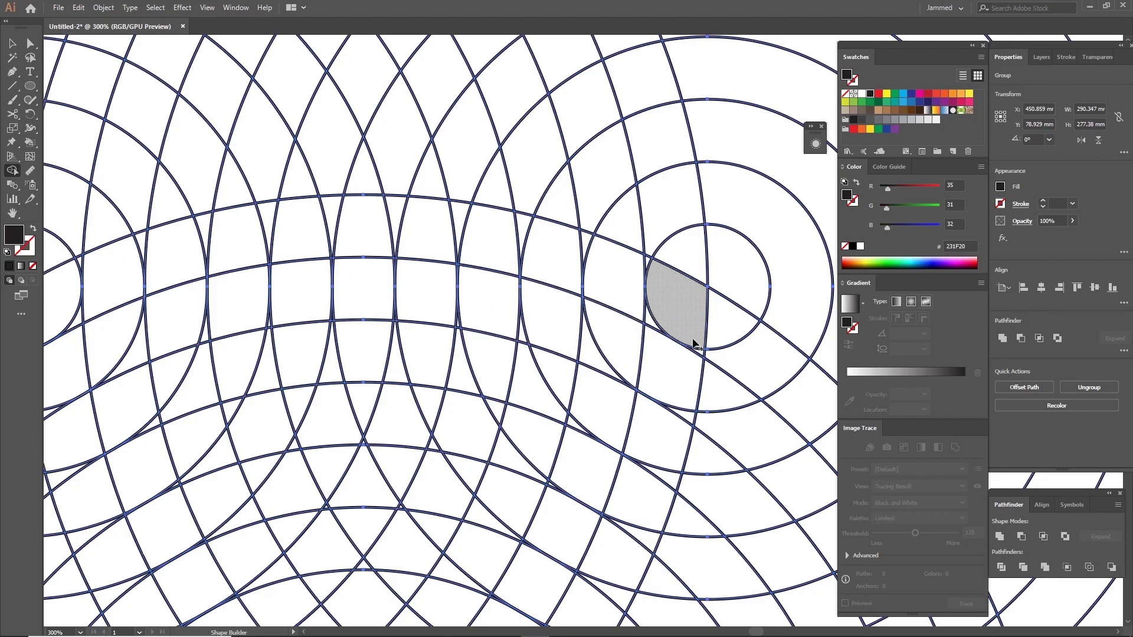
{"action": "mouse_move", "coordinate": [692, 338]}
{"action": "left_mouse_down"}
{"action": "mouse_move", "coordinate": [640, 322]}
{"action": "mouse_move", "coordinate": [687, 355]}
{"action": "left_mouse_up"}
{"action": "scroll", "coordinate": [687, 355], "scroll_direction": "up", "scroll_amount": 2}
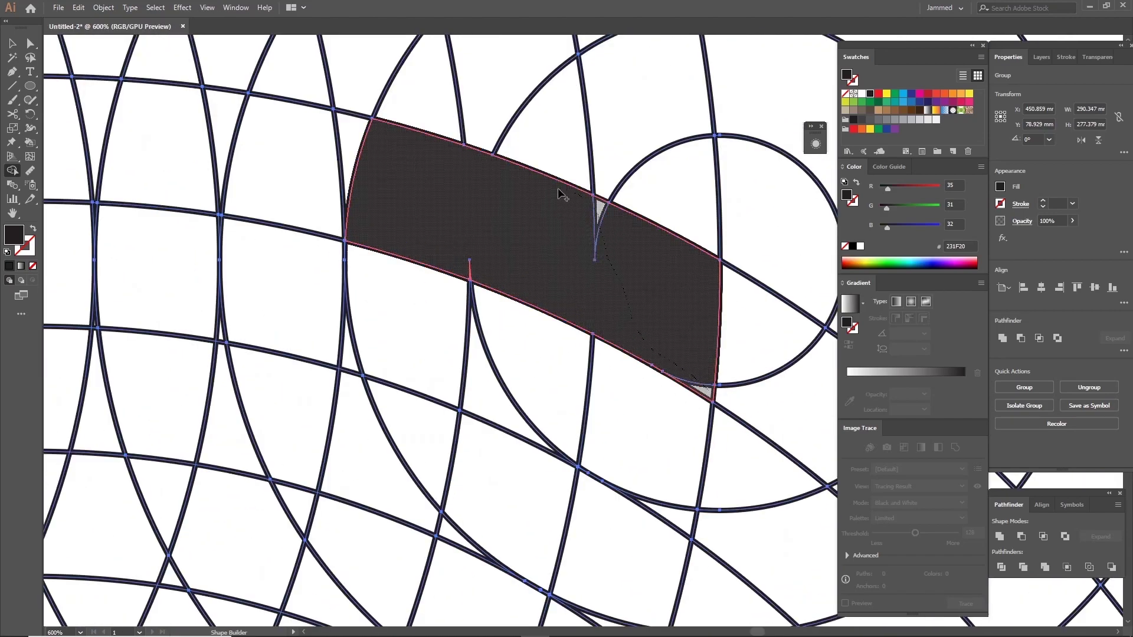
{"action": "mouse_move", "coordinate": [440, 235]}
{"action": "left_mouse_down"}
{"action": "mouse_move", "coordinate": [341, 182]}
{"action": "mouse_move", "coordinate": [362, 177]}
{"action": "mouse_move", "coordinate": [311, 148]}
{"action": "mouse_move", "coordinate": [261, 130]}
{"action": "mouse_move", "coordinate": [162, 130]}
{"action": "mouse_move", "coordinate": [221, 160]}
{"action": "left_mouse_up"}
{"action": "scroll", "coordinate": [165, 281], "scroll_direction": "down", "scroll_amount": 2}
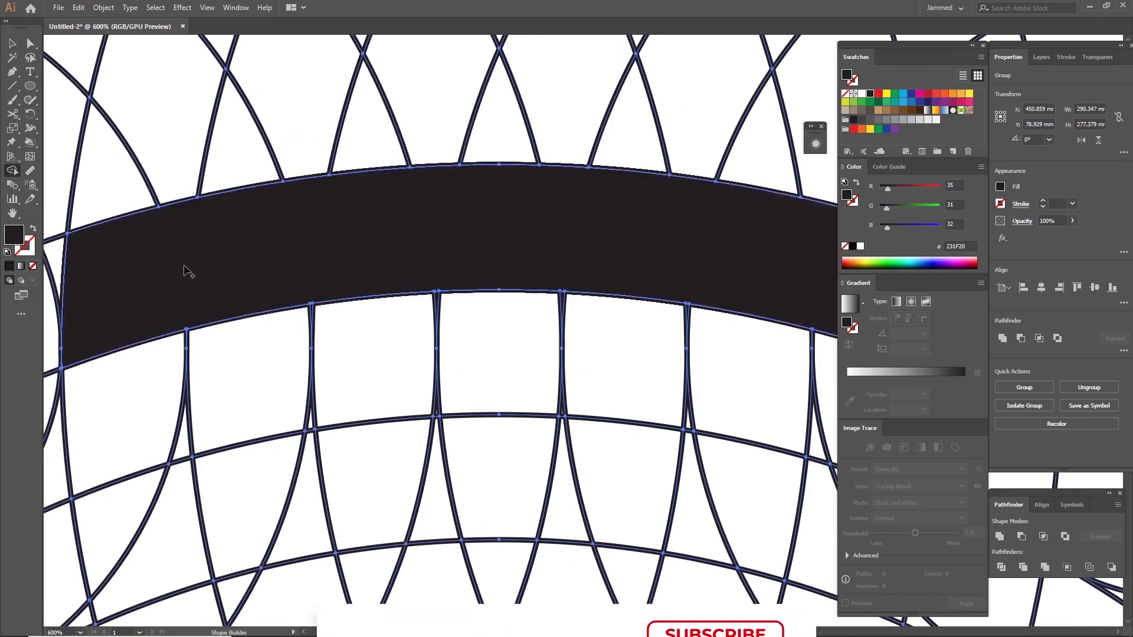
Merge the left connecting segment and the second curved band with the top band using the Shape Builder
{"action": "left_click_drag", "start_coordinate": [565, 192], "coordinate": [827, 259]}
{"action": "scroll", "coordinate": [397, 295], "scroll_direction": "down", "scroll_amount": 1}
{"action": "mouse_move", "coordinate": [373, 300]}
{"action": "left_mouse_down"}
{"action": "mouse_move", "coordinate": [618, 228]}
{"action": "mouse_move", "coordinate": [717, 304]}
{"action": "mouse_move", "coordinate": [448, 366]}
{"action": "left_mouse_up"}
{"action": "scroll", "coordinate": [693, 289], "scroll_direction": "up", "scroll_amount": 4}
{"action": "scroll", "coordinate": [732, 295], "scroll_direction": "down", "scroll_amount": 4}
{"action": "scroll", "coordinate": [684, 319], "scroll_direction": "up", "scroll_amount": 5}
{"action": "scroll", "coordinate": [673, 312], "scroll_direction": "down", "scroll_amount": 4}
Merge the lower two curved bands, their right connector and the V-shaped tip into a second dark piece of the shield
{"action": "left_click_drag", "start_coordinate": [310, 369], "coordinate": [490, 519]}
{"action": "scroll", "coordinate": [555, 531], "scroll_direction": "up", "scroll_amount": 2}
{"action": "scroll", "coordinate": [546, 514], "scroll_direction": "down", "scroll_amount": 2}
{"action": "left_click_drag", "start_coordinate": [593, 369], "coordinate": [476, 445]}
{"action": "scroll", "coordinate": [476, 445], "scroll_direction": "up", "scroll_amount": 2}
{"action": "scroll", "coordinate": [493, 455], "scroll_direction": "down", "scroll_amount": 2}
{"action": "scroll", "coordinate": [248, 118], "scroll_direction": "up", "scroll_amount": 3}
{"action": "scroll", "coordinate": [546, 307], "scroll_direction": "down", "scroll_amount": 6}
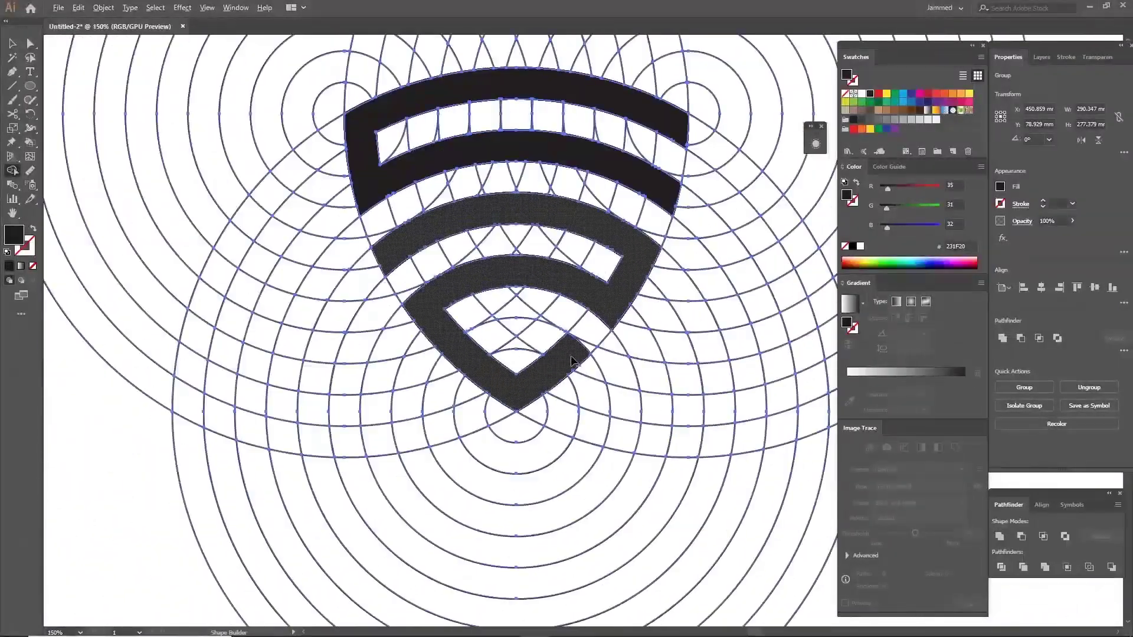
Select both dark shield pieces and place a duplicate of them to the right of the circles
{"action": "scroll", "coordinate": [571, 360], "scroll_direction": "down", "scroll_amount": 2}
{"action": "key", "text": "a"}
{"action": "left_click", "coordinate": [714, 403]}
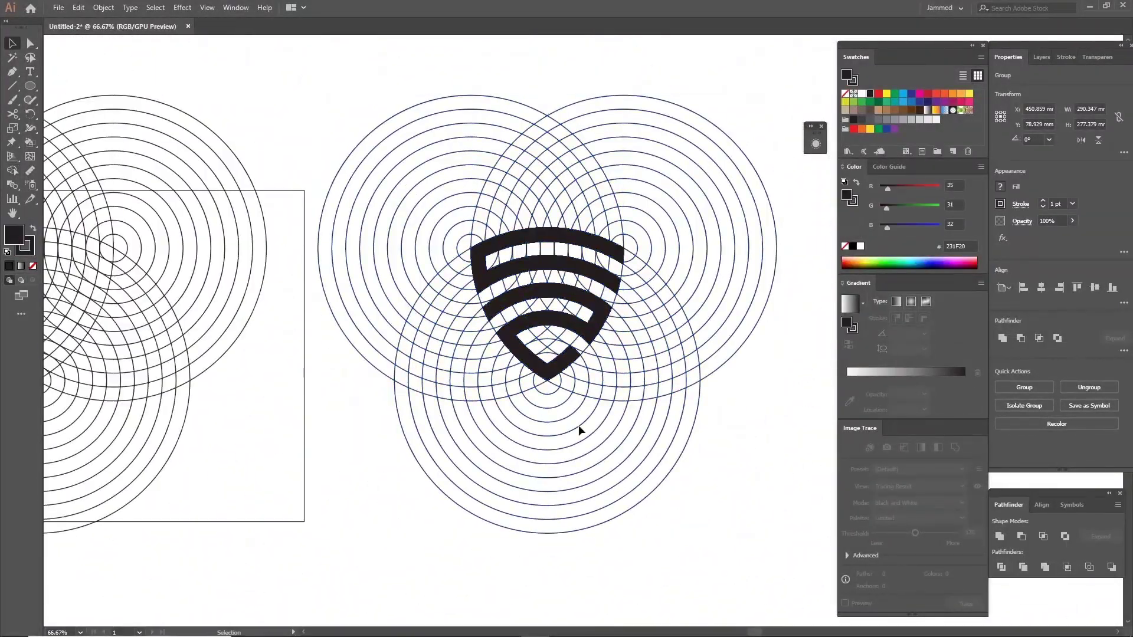
{"action": "scroll", "coordinate": [523, 442], "scroll_direction": "down", "scroll_amount": 1}
{"action": "left_click_drag", "start_coordinate": [522, 441], "coordinate": [388, 463]}
{"action": "left_click", "coordinate": [408, 406]}
{"action": "left_click", "coordinate": [429, 334], "text": "shift"}
{"action": "key", "text": "v"}
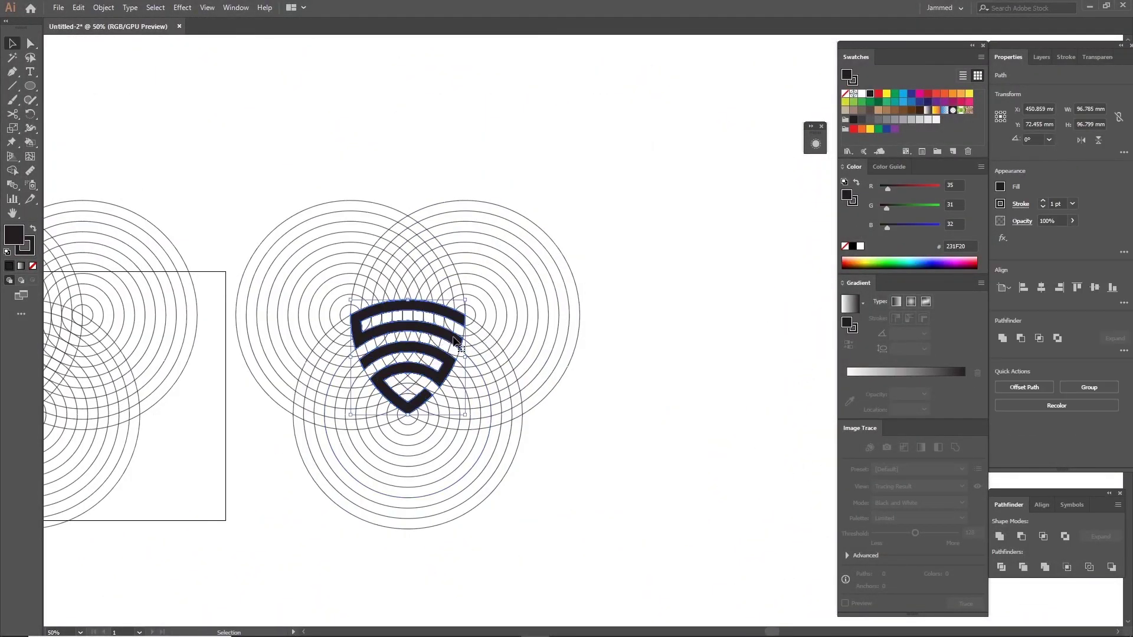
{"action": "left_click_drag", "start_coordinate": [396, 349], "coordinate": [567, 352]}
{"action": "left_click", "coordinate": [677, 364]}
Ungroup the duplicated shield and move it into the empty space above the circle constructions
{"action": "left_click", "coordinate": [772, 356]}
{"action": "key", "text": "ctrl+shift+g"}
{"action": "left_click", "coordinate": [531, 356]}
{"action": "left_click_drag", "start_coordinate": [524, 244], "coordinate": [771, 469]}
{"action": "left_click", "coordinate": [757, 460]}
{"action": "scroll", "coordinate": [757, 461], "scroll_direction": "down", "scroll_amount": 2}
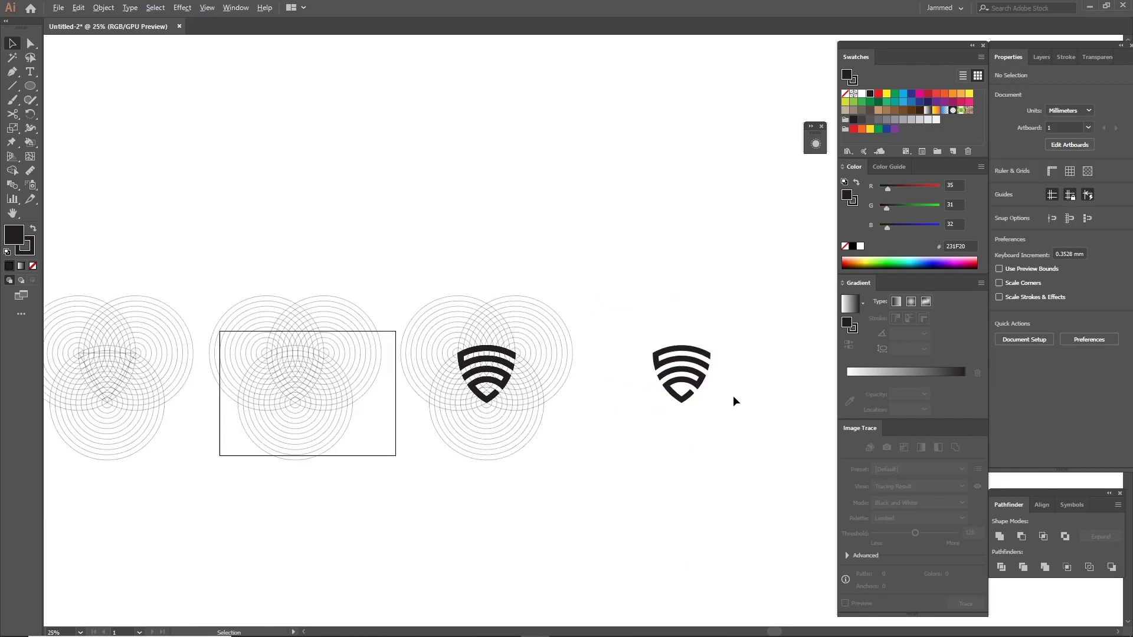
{"action": "left_click_drag", "start_coordinate": [689, 427], "coordinate": [337, 209]}
{"action": "left_click_drag", "start_coordinate": [416, 239], "coordinate": [675, 243]}
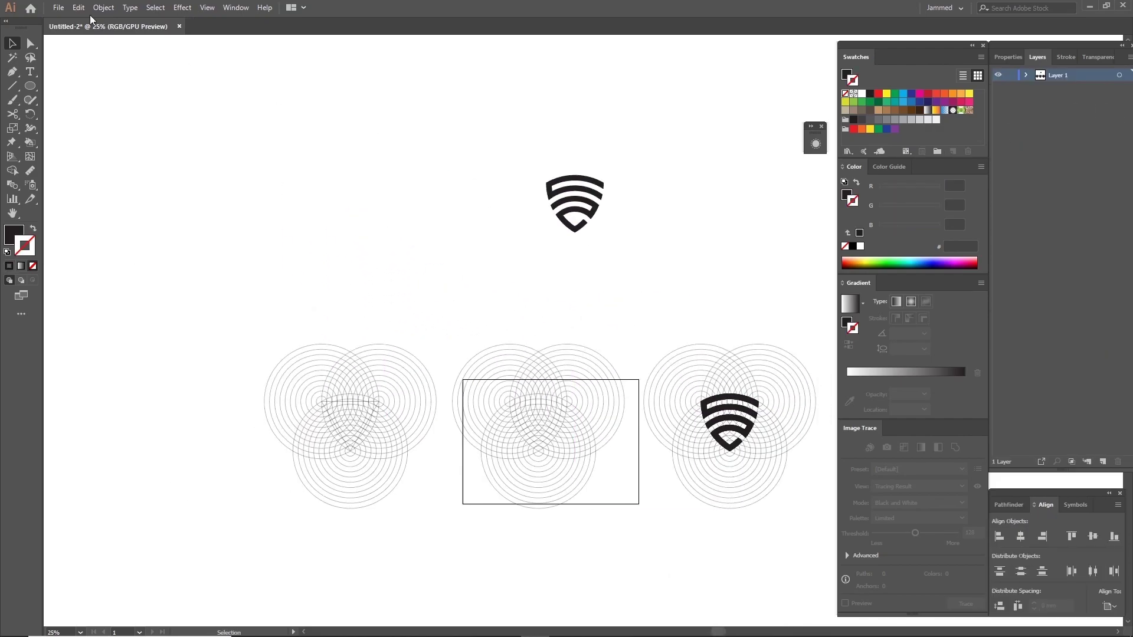
Create a new document from the Web-Large preset at 1920 x 1080 px in landscape orientation
{"action": "left_click", "coordinate": [58, 7]}
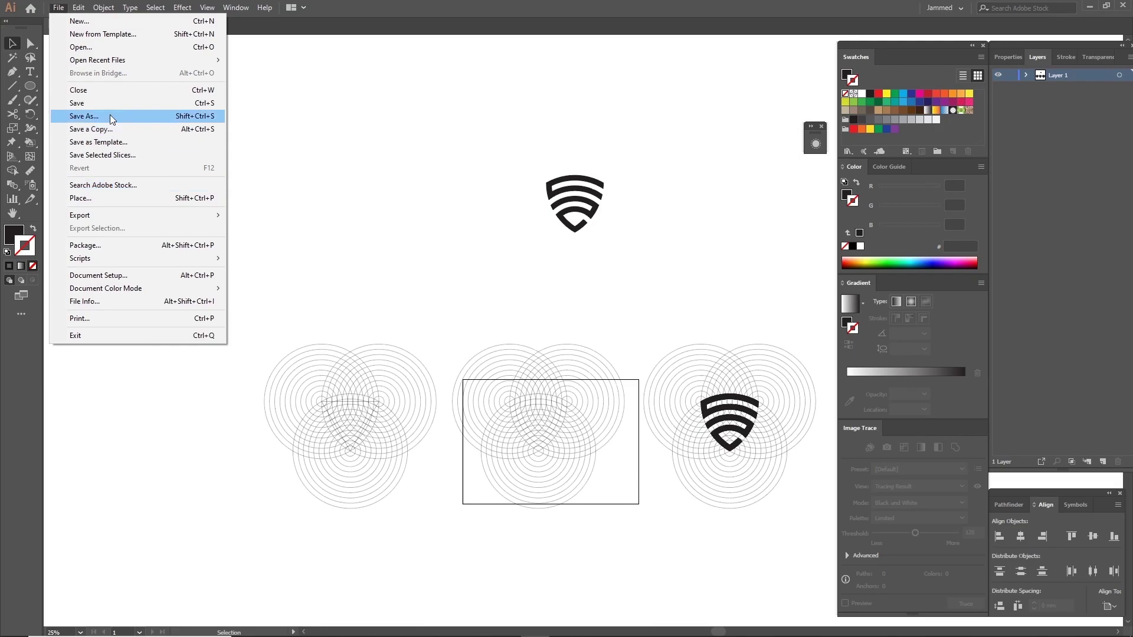
{"action": "left_click", "coordinate": [106, 21]}
{"action": "scroll", "coordinate": [530, 408], "scroll_direction": "down", "scroll_amount": 1}
{"action": "scroll", "coordinate": [897, 431], "scroll_direction": "down", "scroll_amount": 1}
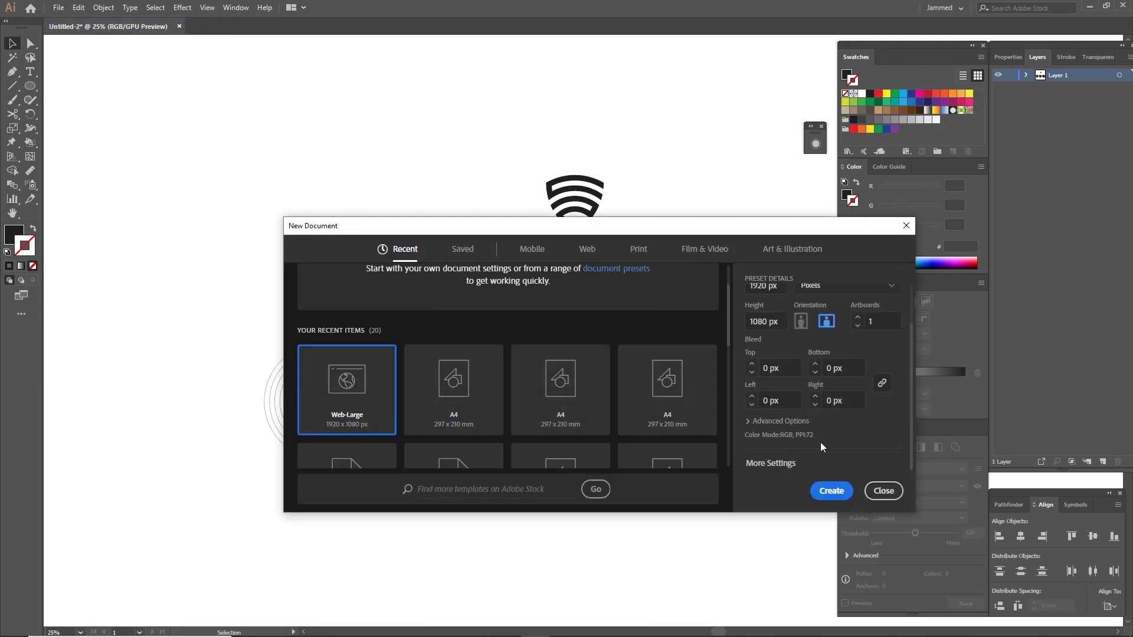
{"action": "left_click", "coordinate": [831, 490]}
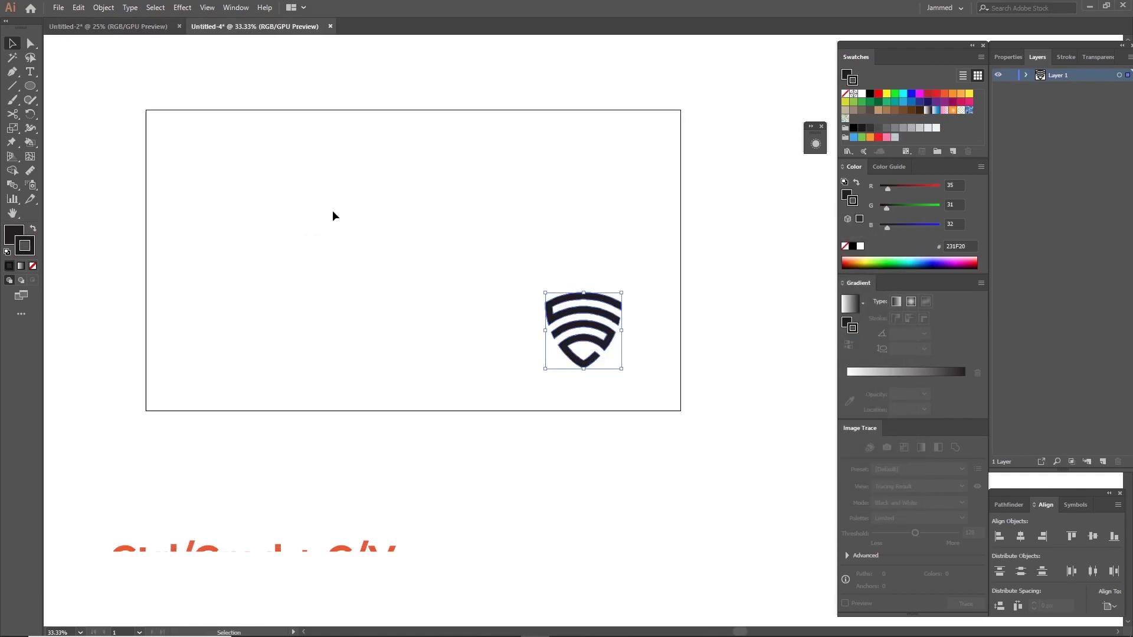
Centre the pasted shield horizontally and vertically on the artboard
{"action": "left_click", "coordinate": [1021, 536]}
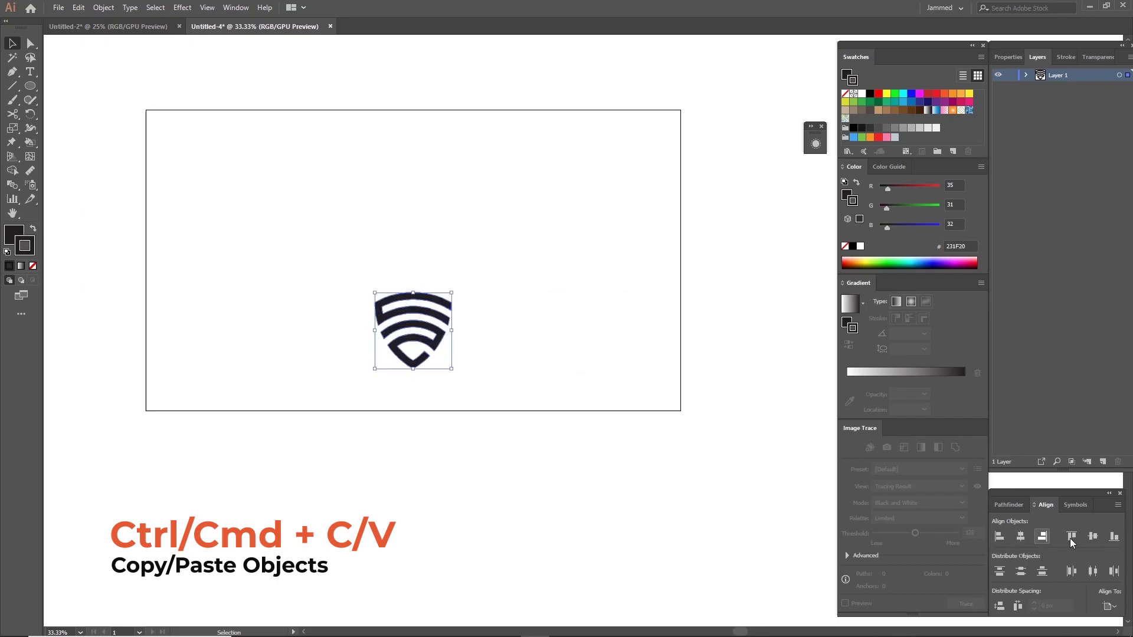
{"action": "left_click", "coordinate": [1094, 537]}
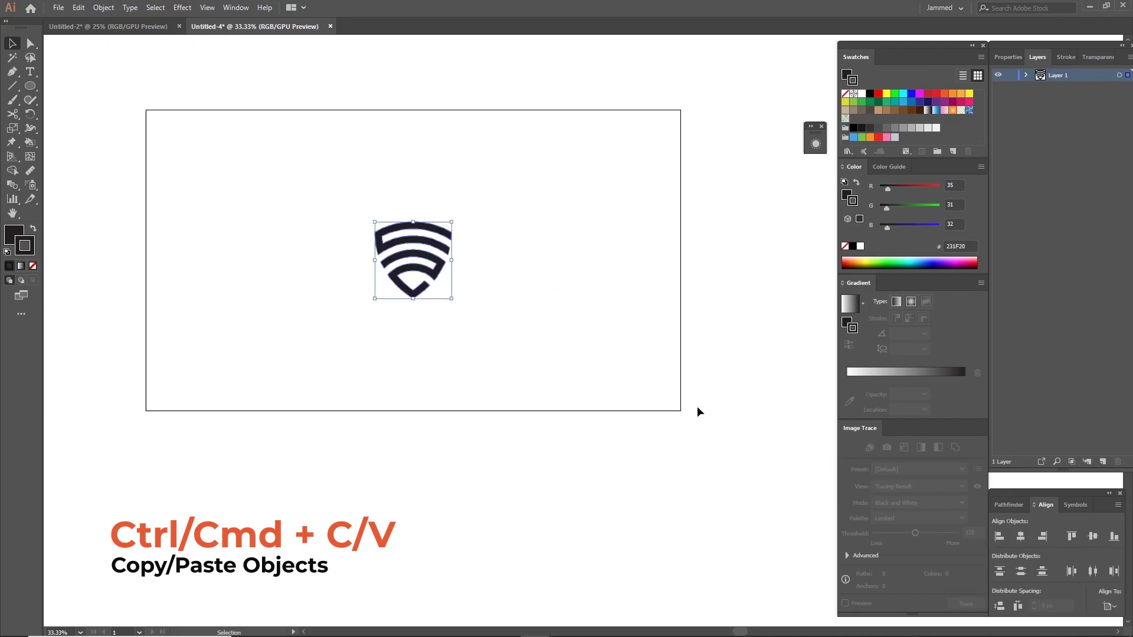
Copy the middle circle construction from the first document and paste it into the new one, centred horizontally and vertically on the artboard
{"action": "left_click", "coordinate": [589, 403]}
{"action": "left_click", "coordinate": [118, 28]}
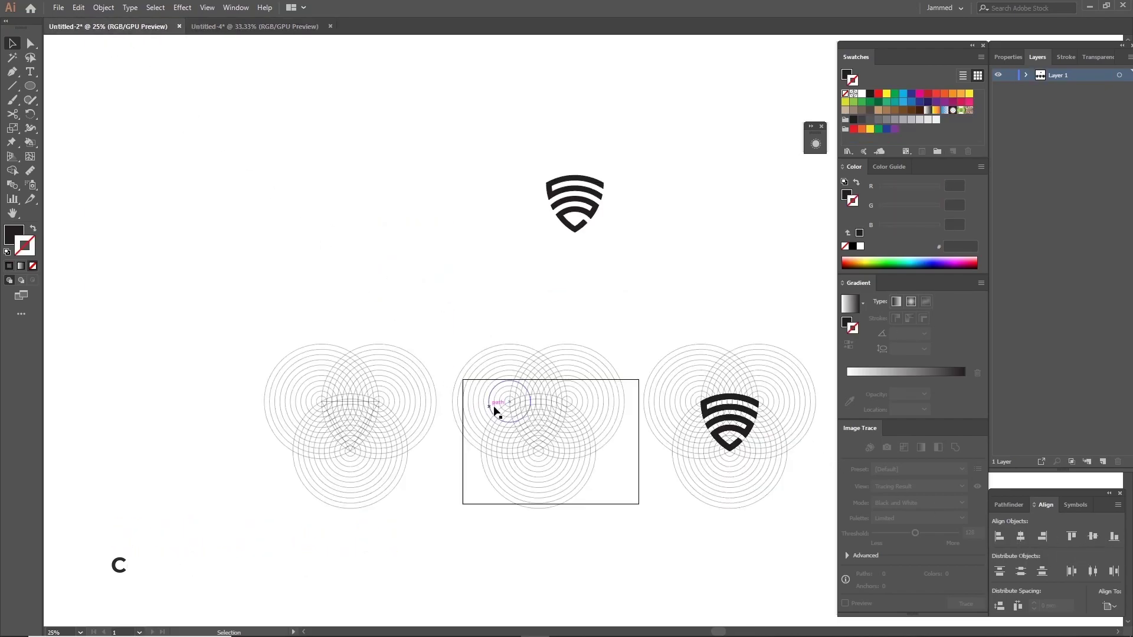
{"action": "left_click_drag", "start_coordinate": [436, 327], "coordinate": [633, 536]}
{"action": "key", "text": "ctrl+c"}
{"action": "key", "text": "ctrl+Tab"}
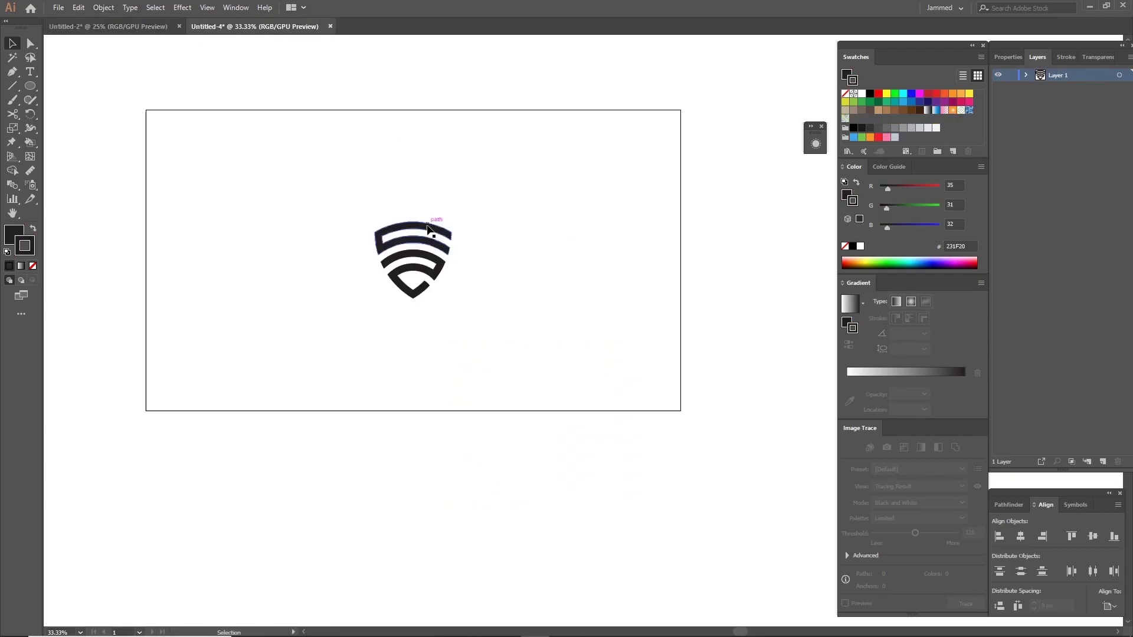
{"action": "key", "text": "ctrl+v"}
{"action": "left_click", "coordinate": [1020, 536]}
{"action": "left_click", "coordinate": [1093, 536]}
Draw a rectangle covering the whole artboard and fill it with white
{"action": "scroll", "coordinate": [412, 267], "scroll_direction": "up", "scroll_amount": 5}
{"action": "left_click_drag", "start_coordinate": [486, 455], "coordinate": [486, 487]}
{"action": "scroll", "coordinate": [447, 407], "scroll_direction": "down", "scroll_amount": 4}
{"action": "left_click", "coordinate": [303, 303]}
{"action": "scroll", "coordinate": [422, 503], "scroll_direction": "up", "scroll_amount": 1}
{"action": "scroll", "coordinate": [473, 531], "scroll_direction": "down", "scroll_amount": 1}
{"action": "left_click_drag", "start_coordinate": [30, 85], "coordinate": [74, 86]}
{"action": "left_click_drag", "start_coordinate": [191, 225], "coordinate": [726, 526]}
{"action": "double_click", "coordinate": [14, 235]}
{"action": "left_click", "coordinate": [984, 334]}
Add two layers and name the three layers Grid, Logo and Background, from top to bottom
{"action": "left_click", "coordinate": [1102, 461]}
{"action": "left_click", "coordinate": [1102, 462]}
{"action": "double_click", "coordinate": [982, 114]}
{"action": "type", "text": "Srid"}
{"action": "key", "text": "Return"}
{"action": "double_click", "coordinate": [987, 137]}
{"action": "type", "text": "Logo"}
{"action": "key", "text": "Return"}
{"action": "double_click", "coordinate": [980, 162]}
{"action": "type", "text": "Background"}
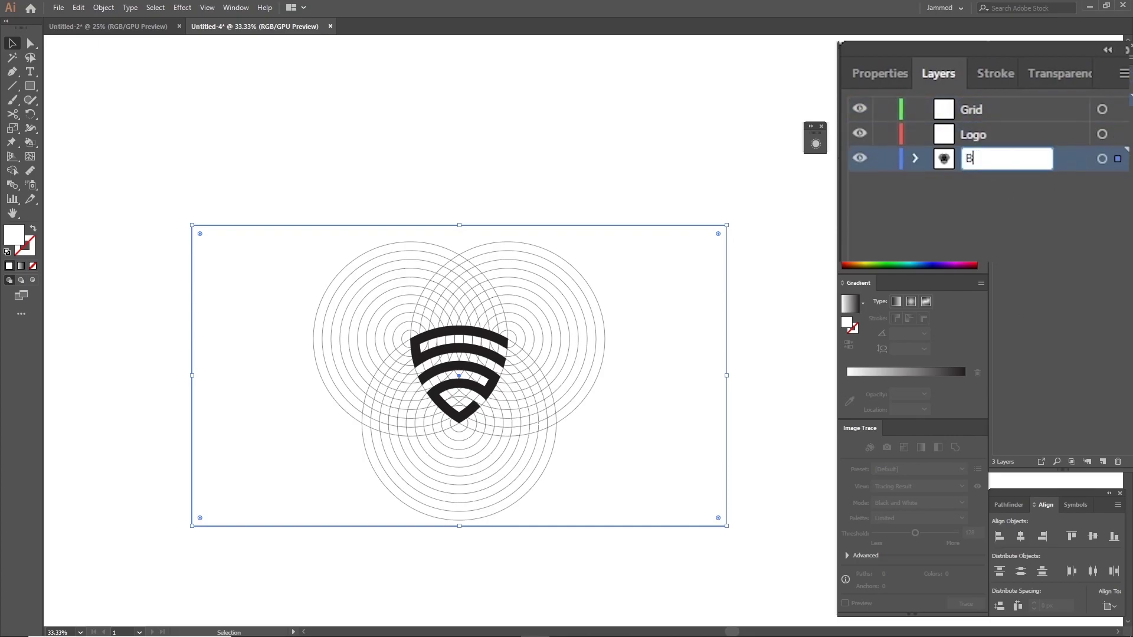
{"action": "key", "text": "Return"}
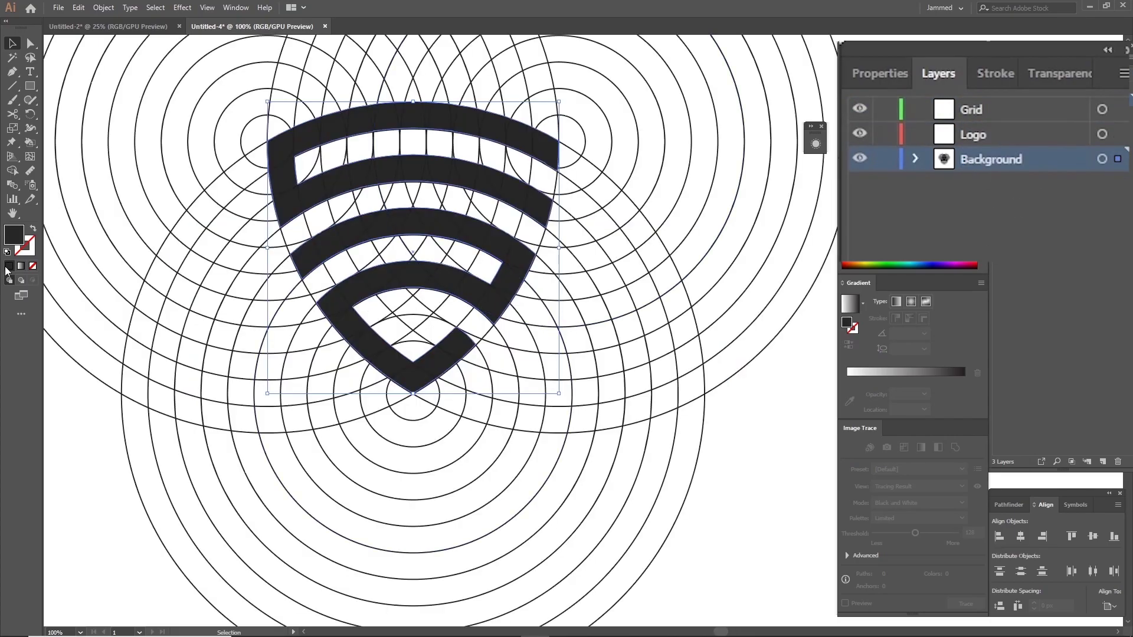
Set the shield's fill to the dark grey 3A3A3A
{"action": "double_click", "coordinate": [14, 238]}
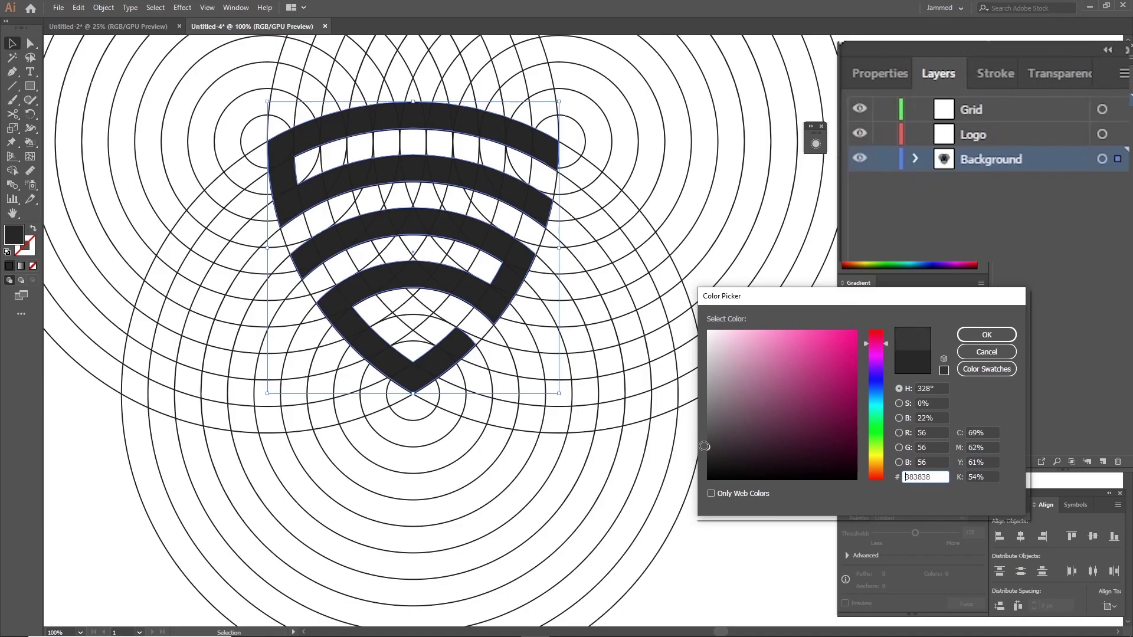
{"action": "left_click", "coordinate": [987, 351]}
{"action": "key", "text": "ctrl+0"}
Move the circle construction from the Background layer to the Grid layer
{"action": "left_click", "coordinate": [597, 392]}
{"action": "left_click", "coordinate": [578, 286]}
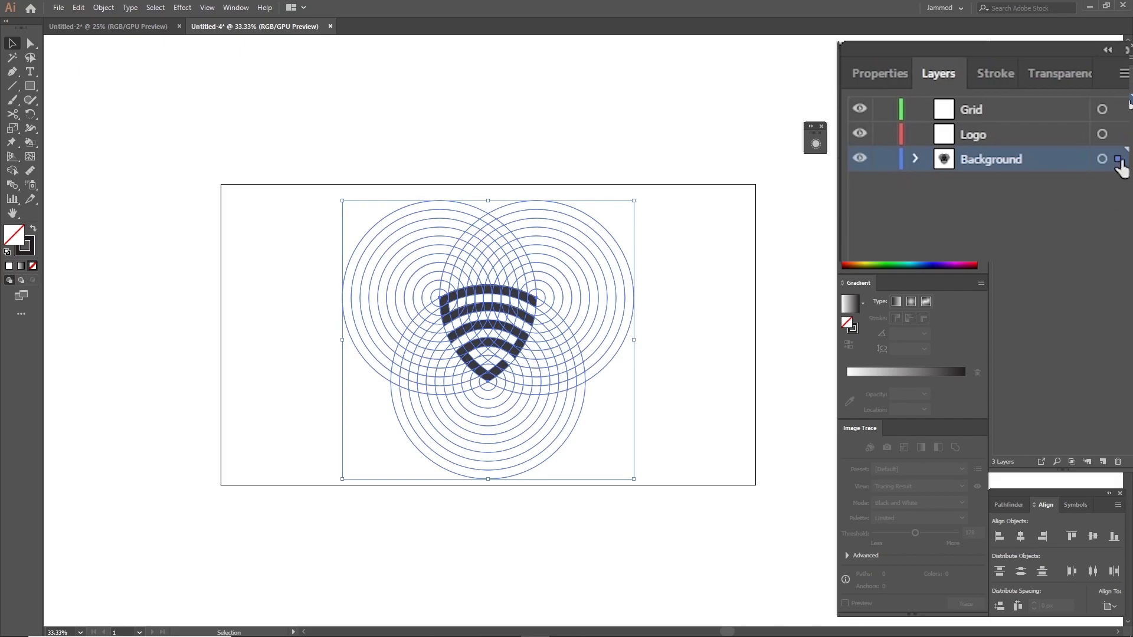
{"action": "left_click_drag", "start_coordinate": [1120, 168], "coordinate": [1119, 109]}
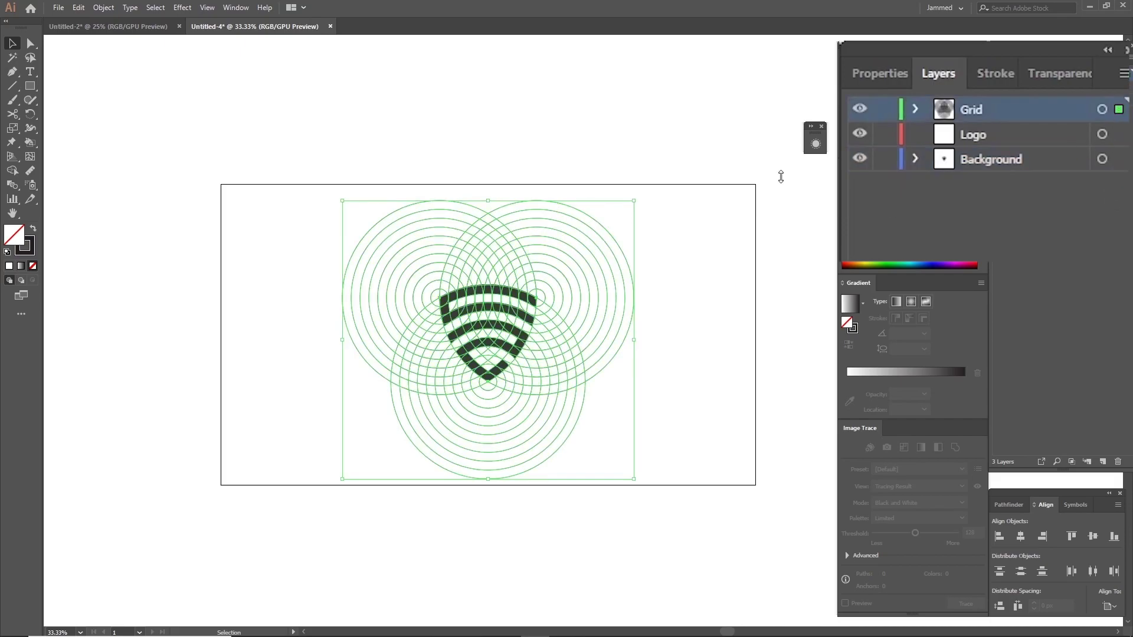
{"action": "left_click", "coordinate": [509, 146]}
{"action": "scroll", "coordinate": [495, 298], "scroll_direction": "up", "scroll_amount": 2}
Move the shield from the Background layer to the Logo layer
{"action": "left_click", "coordinate": [500, 283]}
{"action": "scroll", "coordinate": [501, 283], "scroll_direction": "down", "scroll_amount": 1}
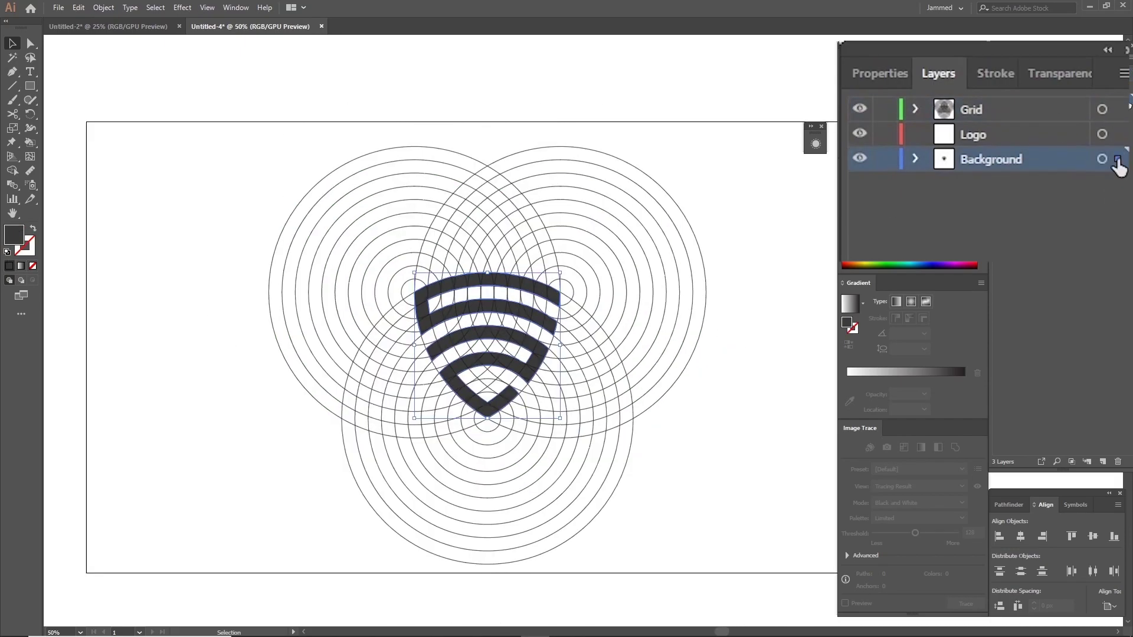
{"action": "left_click_drag", "start_coordinate": [1118, 160], "coordinate": [1118, 135]}
{"action": "left_click", "coordinate": [635, 190]}
{"action": "left_click", "coordinate": [525, 335]}
{"action": "left_click", "coordinate": [542, 324]}
{"action": "key", "text": "ctrl+a"}
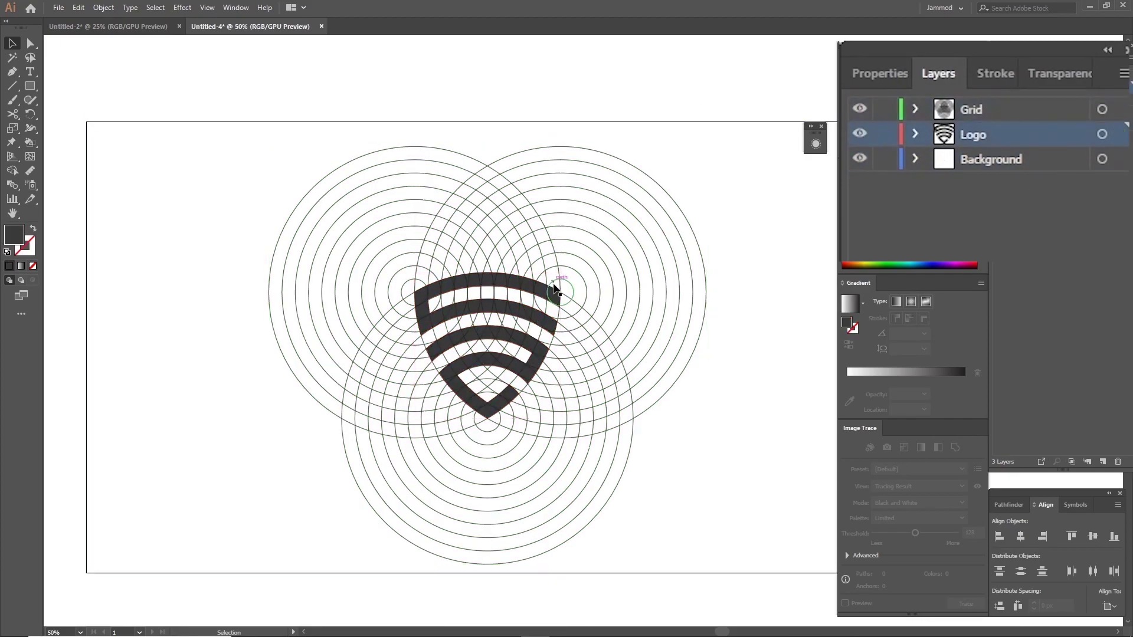
{"action": "left_click", "coordinate": [412, 152]}
{"action": "scroll", "coordinate": [407, 179], "scroll_direction": "down", "scroll_amount": 1}
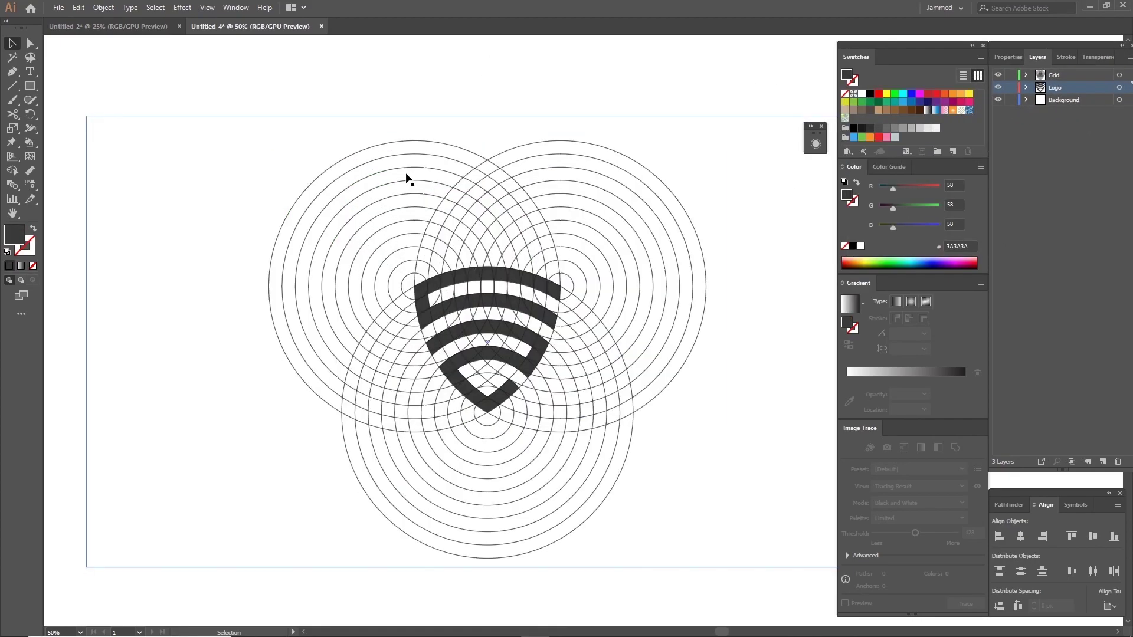
Save the document as an Illustrator file named Shield Logo Grid Animation
{"action": "key", "text": "ctrl+s"}
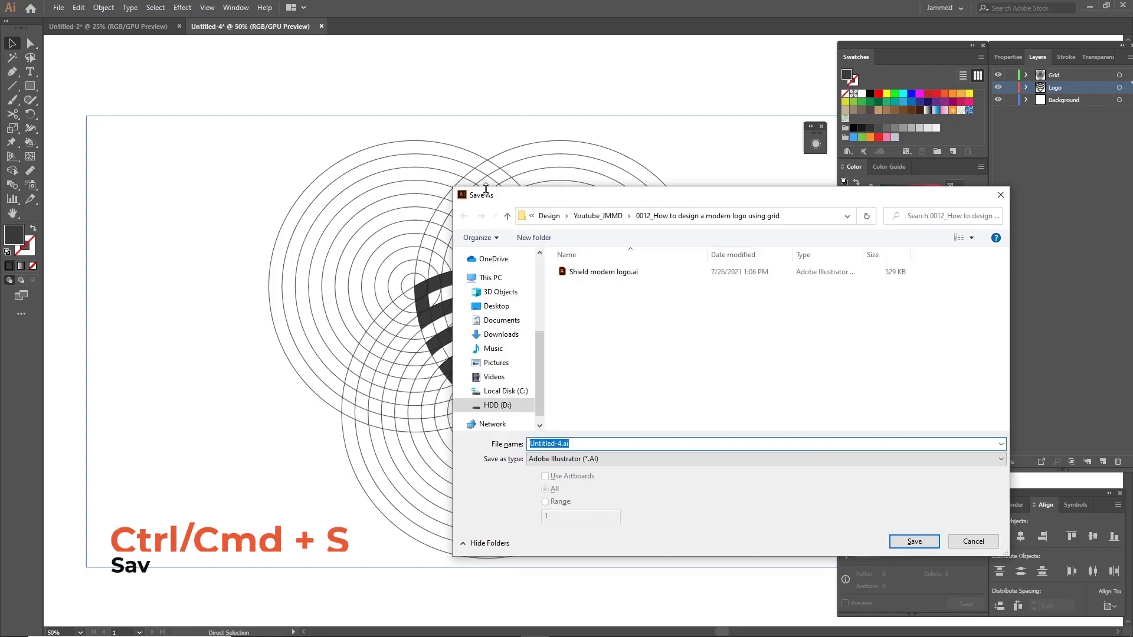
{"action": "type", "text": "Shield Logo - Animation"}
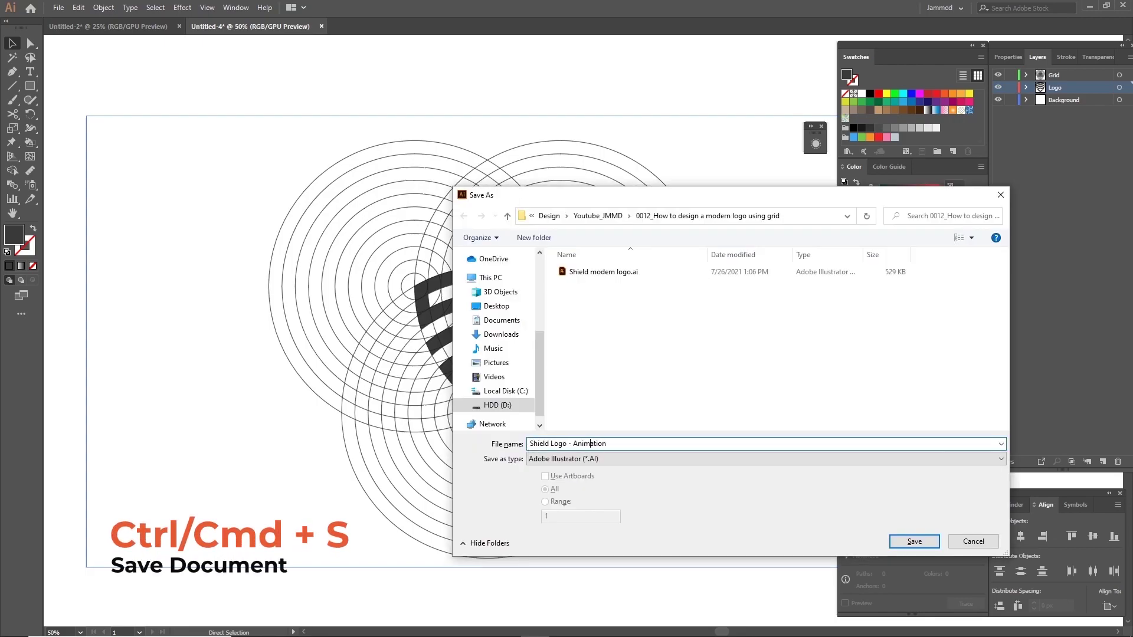
{"action": "key", "text": "ctrl+a"}
{"action": "type", "text": "Shield Logo Grid Animation"}
{"action": "key", "text": "Return"}
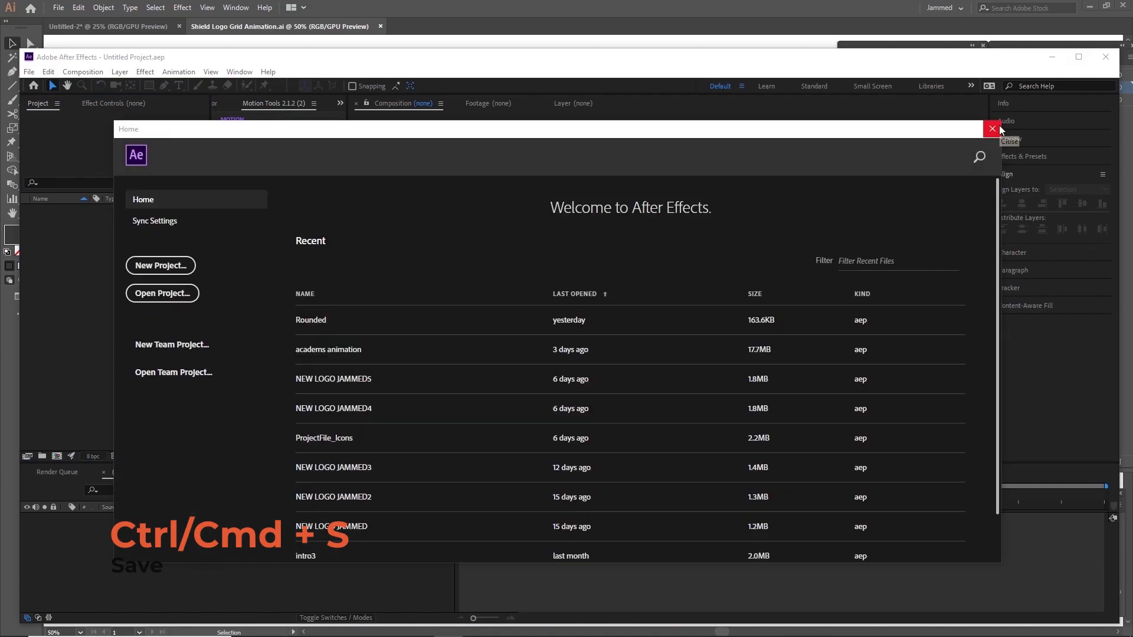
Switch to After Effects and start a new composition sized 1920 x 1080 px with square pixels
{"action": "left_click", "coordinate": [997, 128]}
{"action": "left_click", "coordinate": [569, 303]}
{"action": "key", "text": "Tab"}
{"action": "type", "text": "1920"}
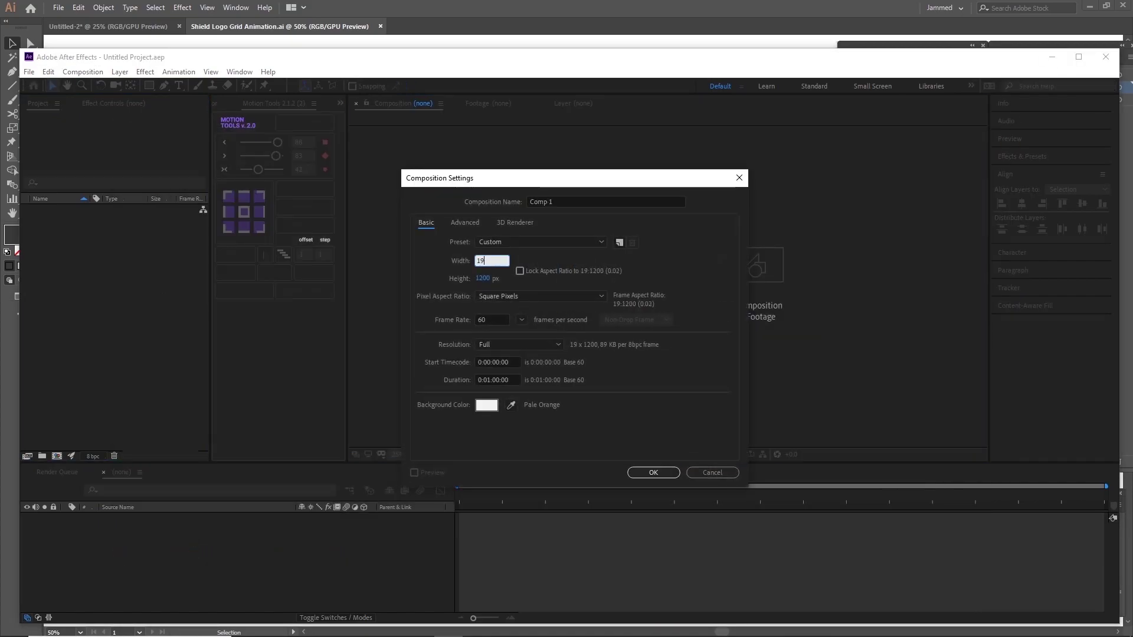
{"action": "key", "text": "Tab"}
{"action": "type", "text": "1080"}
{"action": "left_click", "coordinate": [506, 300]}
{"action": "key", "text": "Escape"}
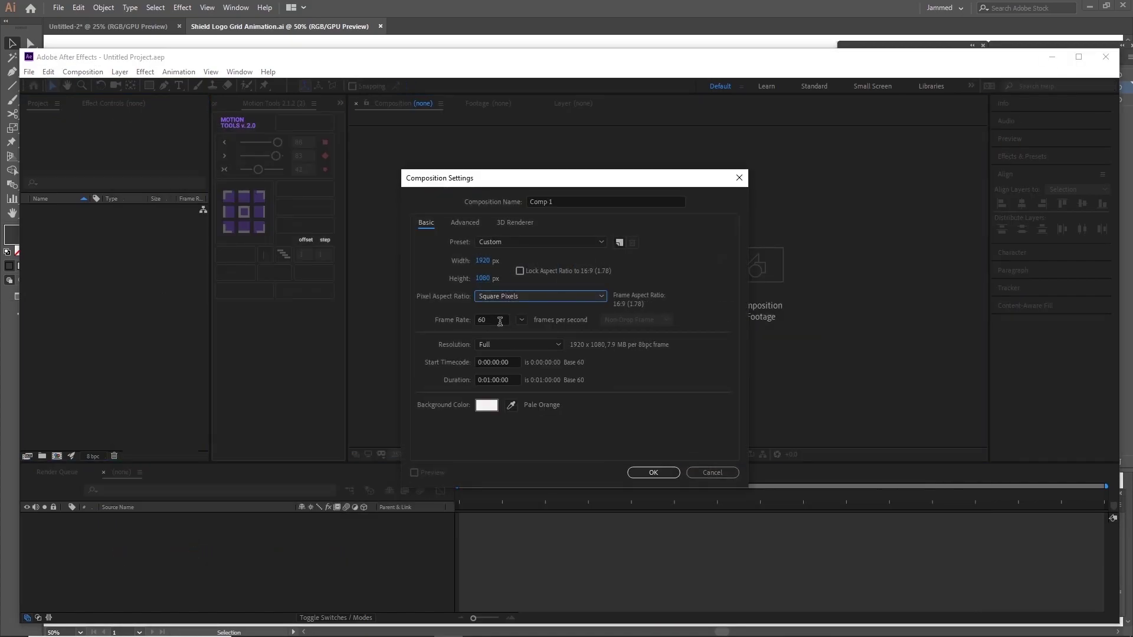
Finish creating the composition with 30 frames per second, a 0:00:10:00 duration and the background colour ffffff
{"action": "left_click", "coordinate": [498, 321]}
{"action": "type", "text": "30"}
{"action": "left_click", "coordinate": [490, 380]}
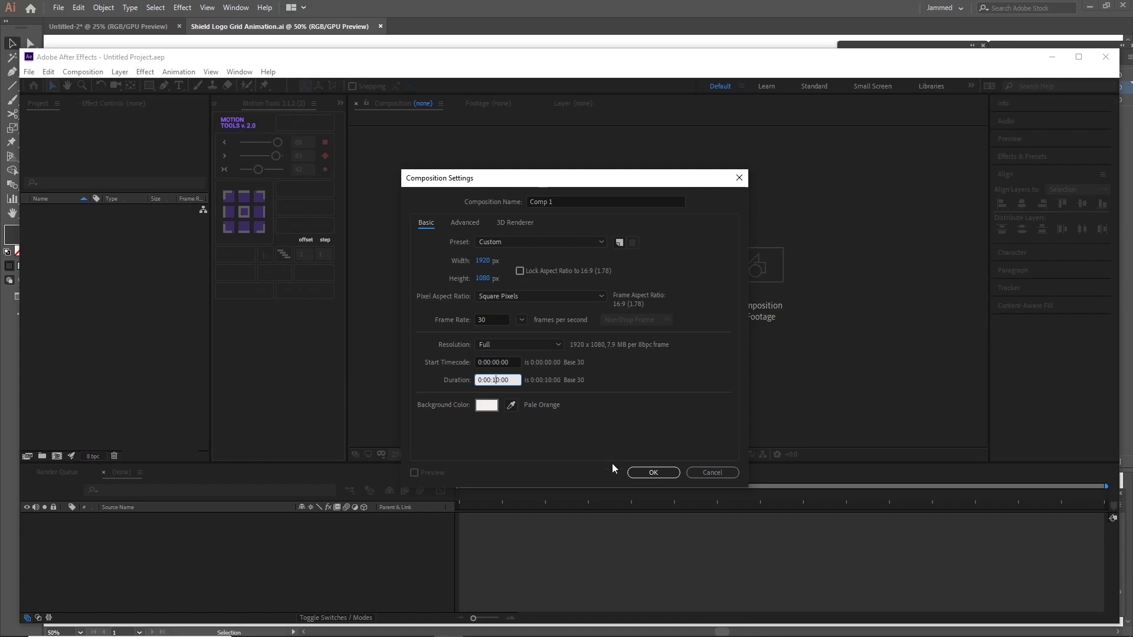
{"action": "left_click", "coordinate": [487, 405]}
{"action": "type", "text": "ffffff"}
{"action": "key", "text": "Return"}
{"action": "left_click", "coordinate": [653, 472]}
Import Shield Logo Grid Animation.ai as a layered composition and place it in the Comp 1 timeline
{"action": "left_click", "coordinate": [356, 630]}
{"action": "left_click", "coordinate": [356, 630]}
{"action": "left_click", "coordinate": [575, 556]}
{"action": "left_click_drag", "start_coordinate": [366, 548], "coordinate": [397, 544]}
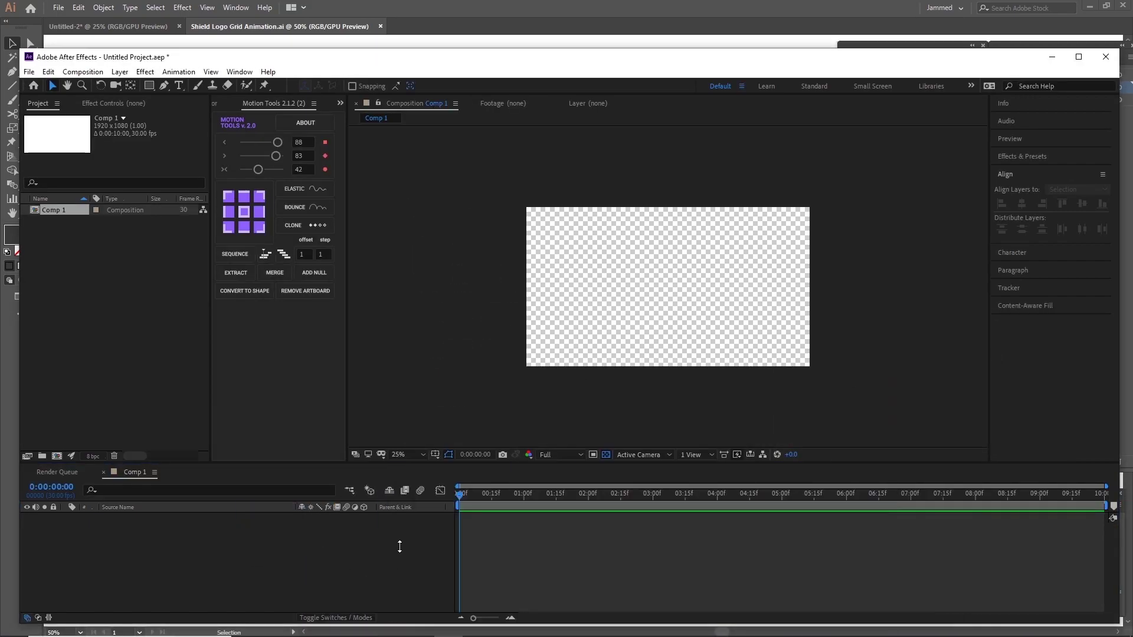
{"action": "left_click", "coordinate": [581, 369]}
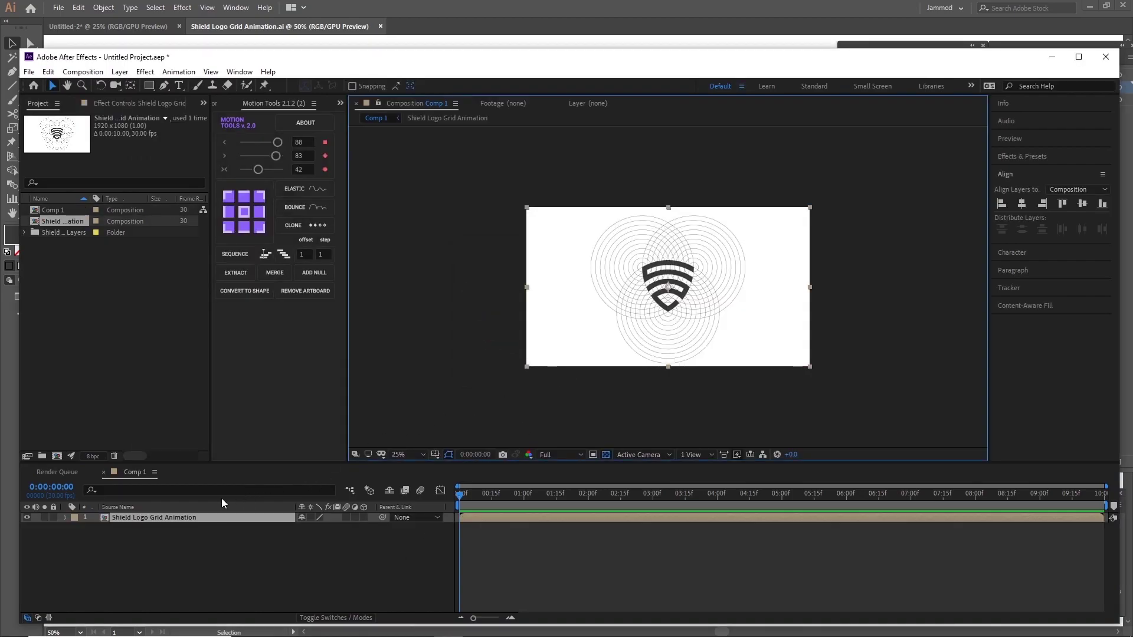
Inside the Shield Logo Grid Animation composition, create shapes from the Grid, Logo and Background vector layers and stack them above the originals
{"action": "double_click", "coordinate": [171, 518]}
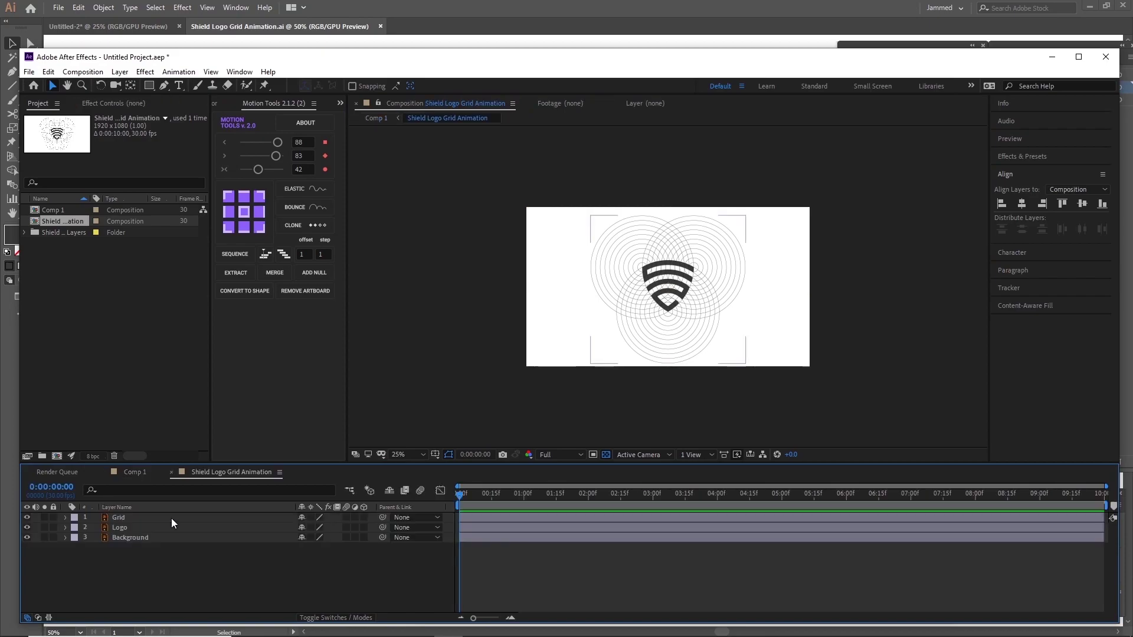
{"action": "left_click", "coordinate": [131, 538]}
{"action": "left_click", "coordinate": [127, 517], "text": "shift"}
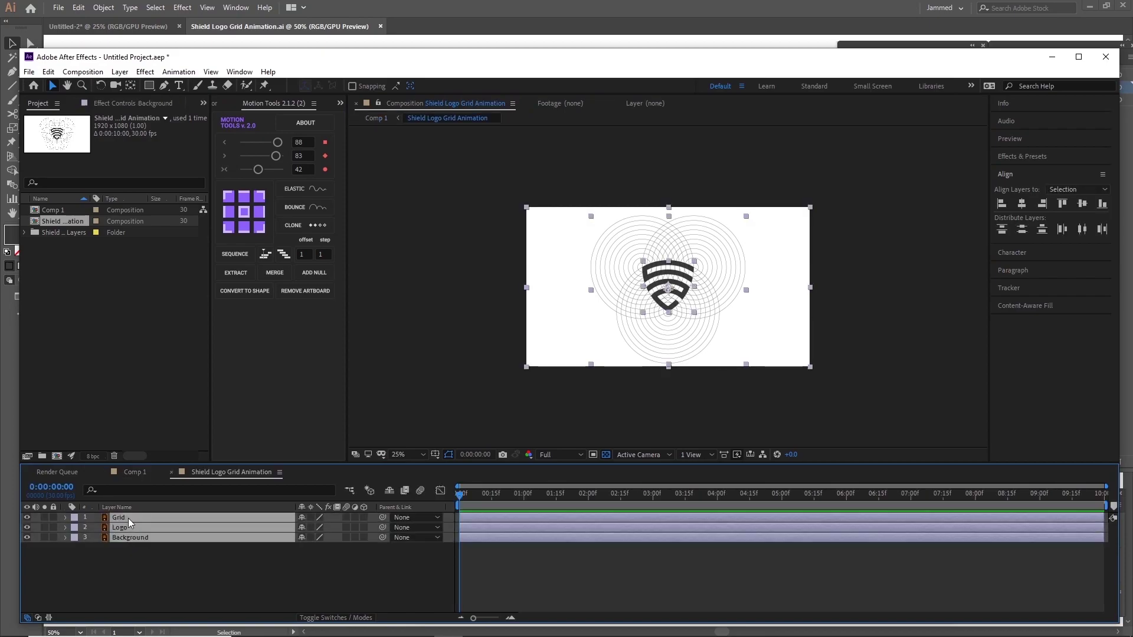
{"action": "right_click", "coordinate": [131, 524]}
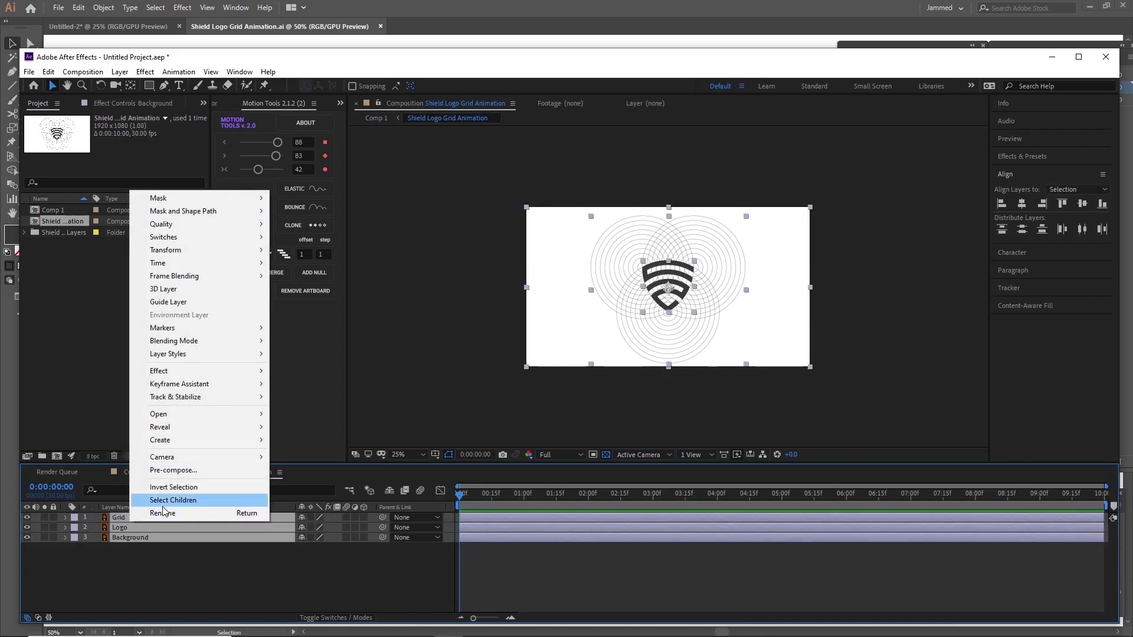
{"action": "mouse_move", "coordinate": [189, 440]}
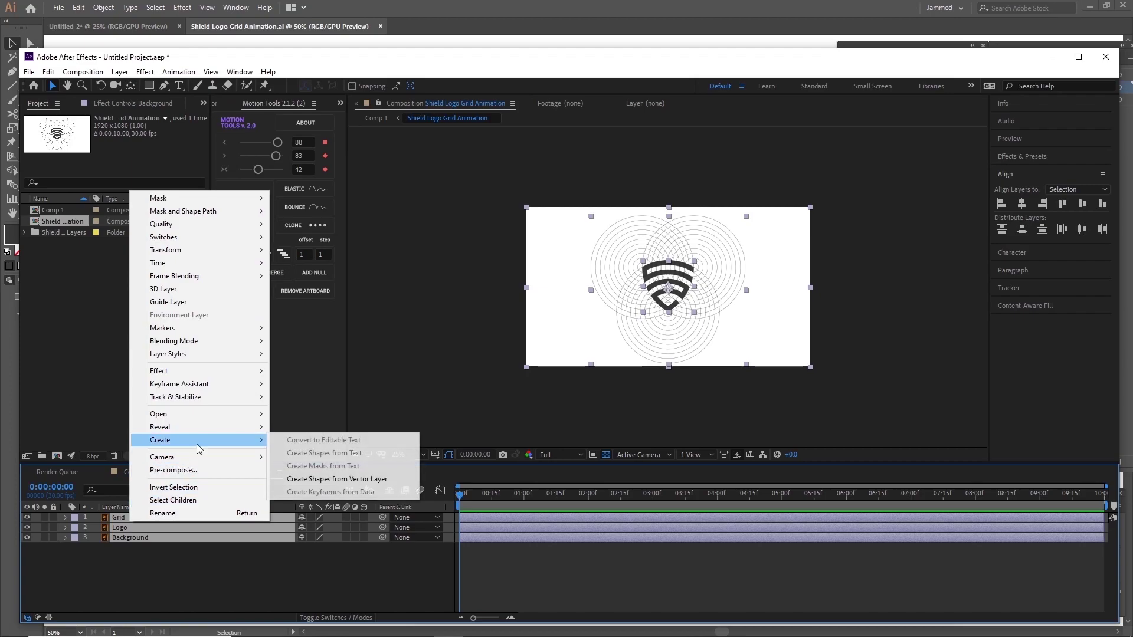
{"action": "left_click", "coordinate": [301, 480]}
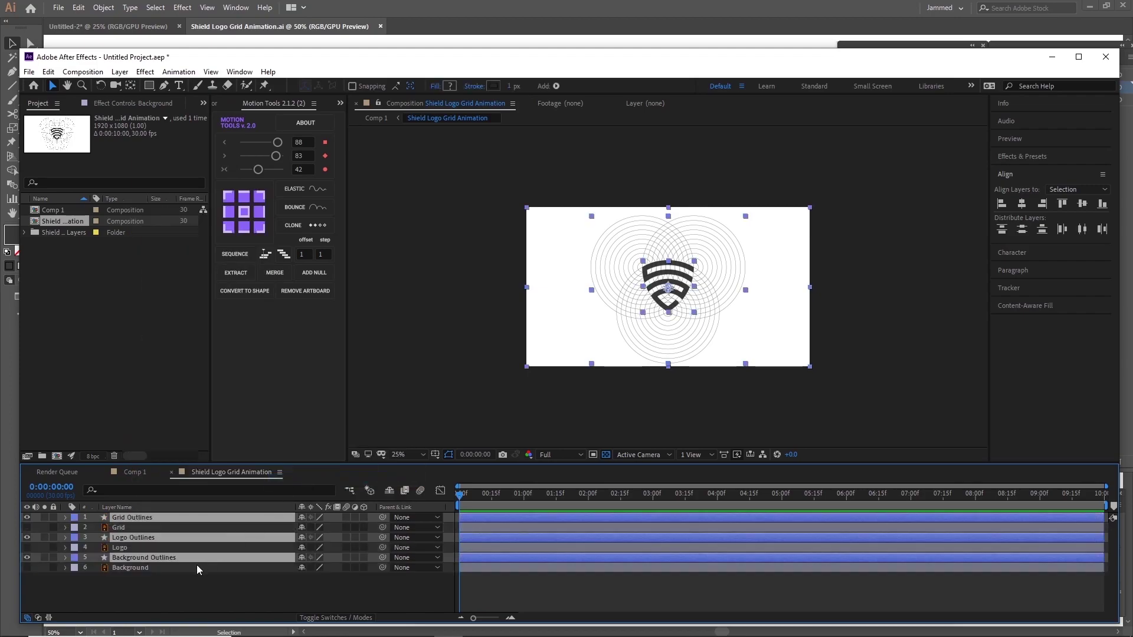
{"action": "left_click_drag", "start_coordinate": [133, 540], "coordinate": [131, 523]}
{"action": "left_click", "coordinate": [63, 585]}
Add Trim Paths to the Grid Outlines layer and expand its properties
{"action": "left_click", "coordinate": [134, 519]}
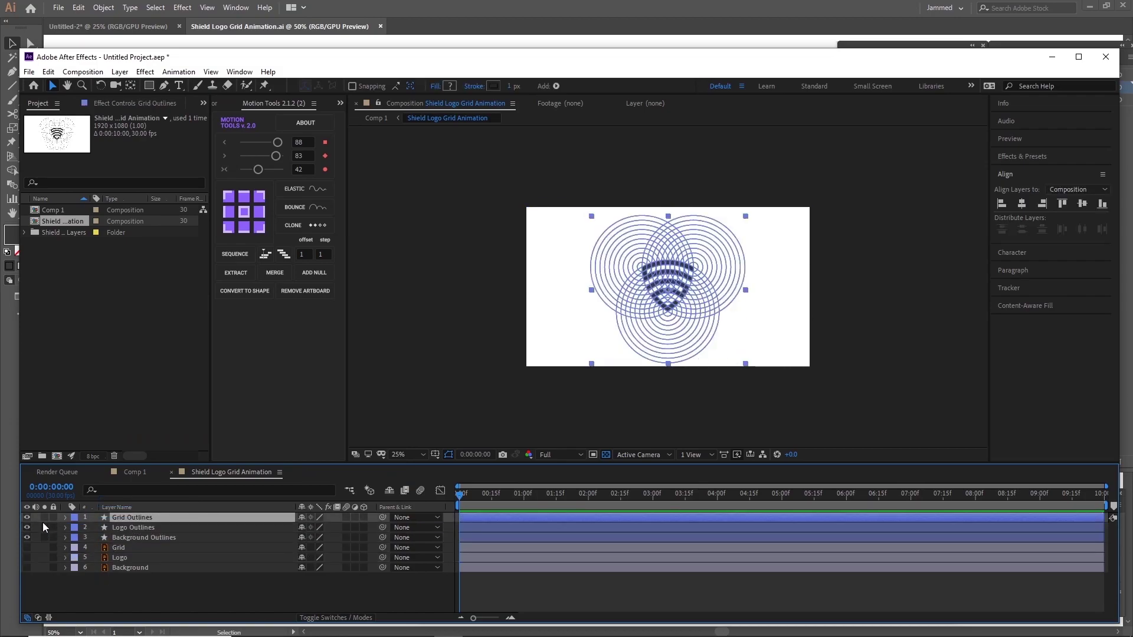
{"action": "left_click", "coordinate": [65, 519]}
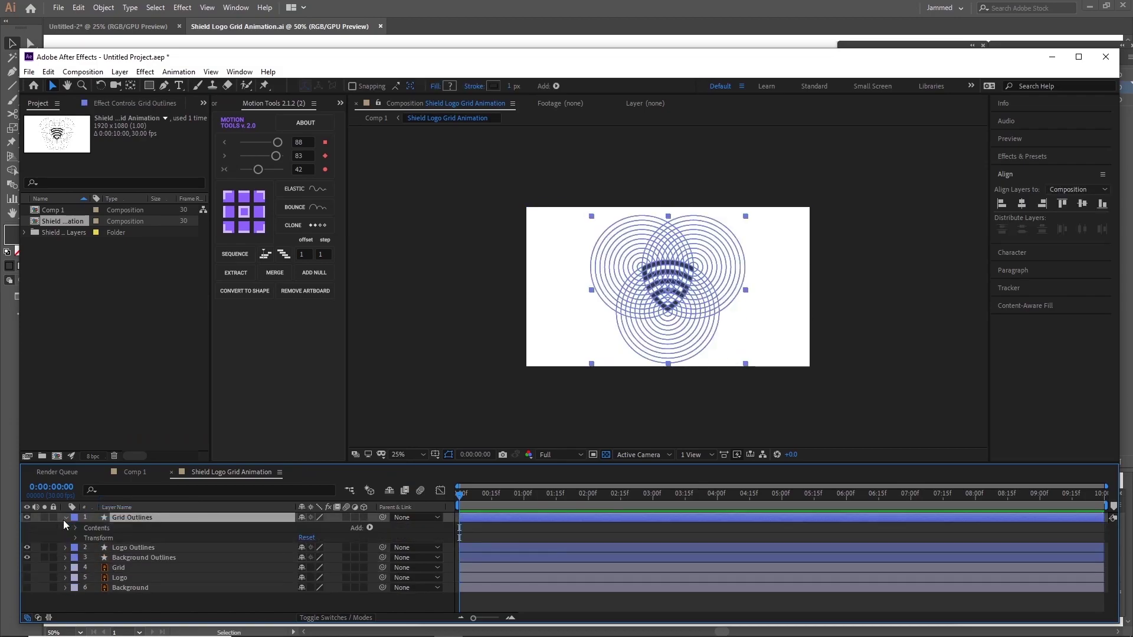
{"action": "left_click", "coordinate": [369, 528]}
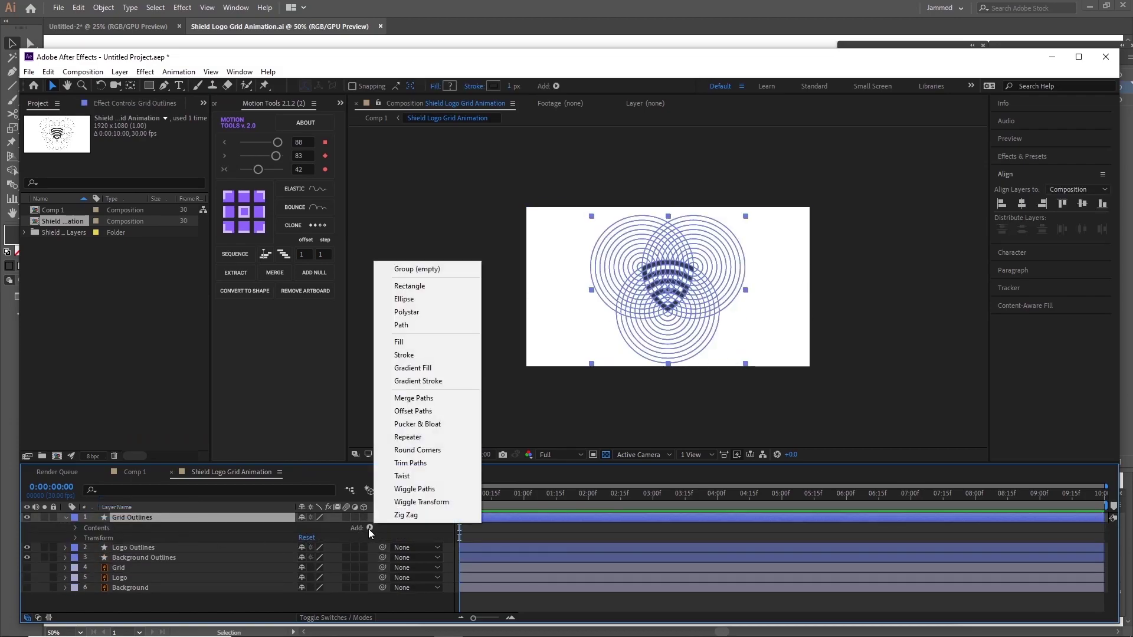
{"action": "left_click", "coordinate": [420, 462]}
{"action": "scroll", "coordinate": [91, 558], "scroll_direction": "down", "scroll_amount": 3}
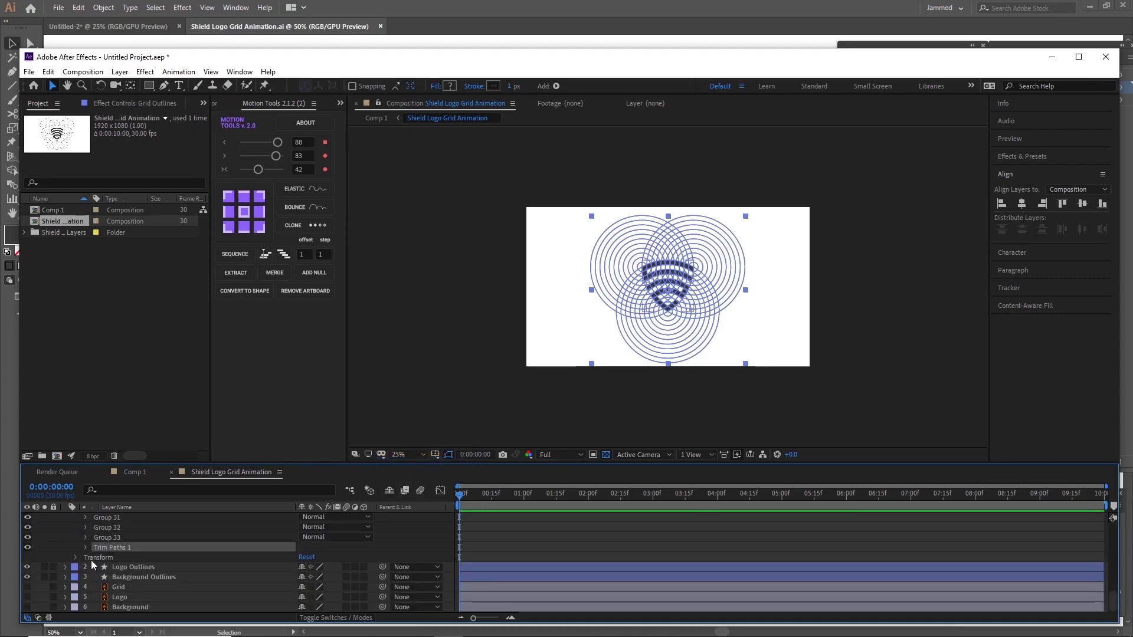
{"action": "left_click", "coordinate": [86, 547]}
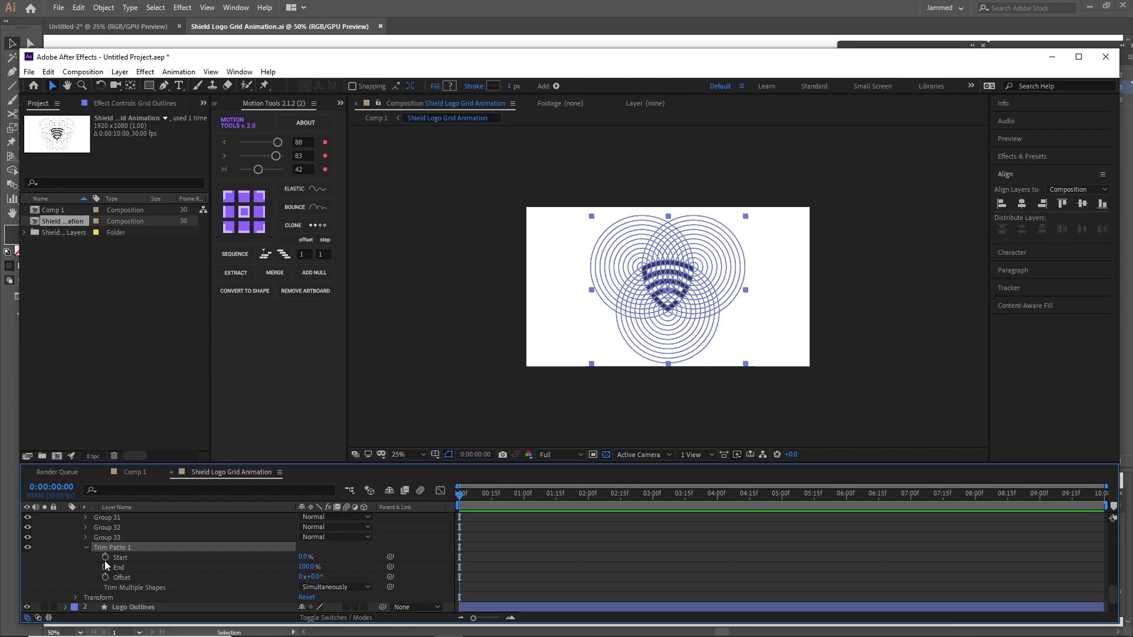
Enable keyframes for the trim's Start and End, and animate End from 0% at the first frame to 100% shortly after
{"action": "left_click", "coordinate": [105, 558]}
{"action": "left_click", "coordinate": [106, 567]}
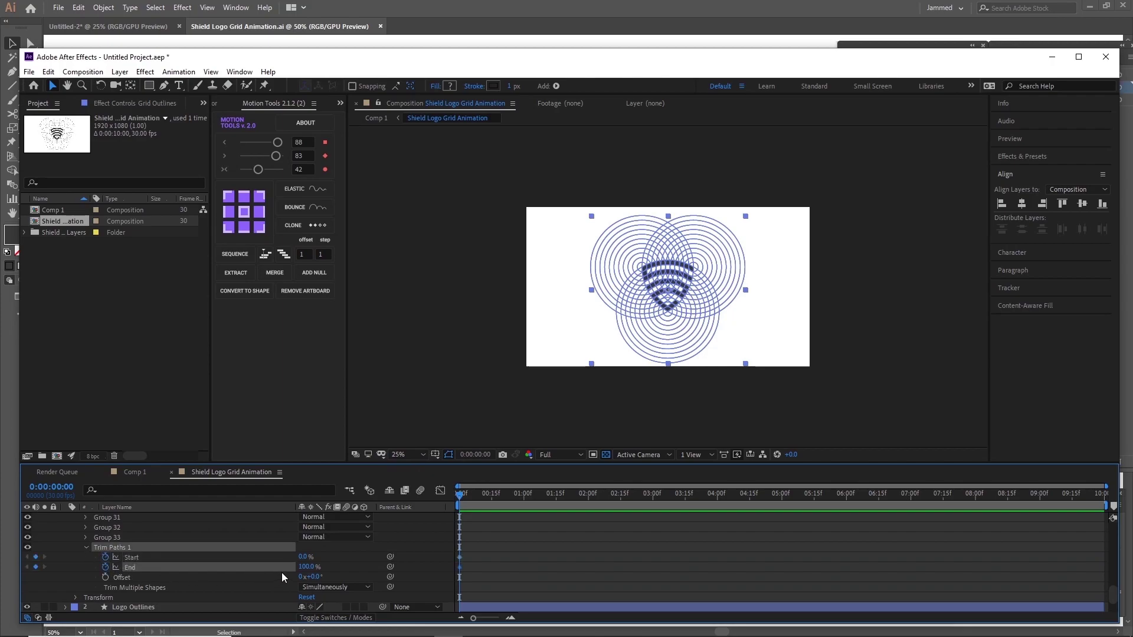
{"action": "left_click", "coordinate": [463, 571]}
{"action": "left_click_drag", "start_coordinate": [460, 568], "coordinate": [479, 569]}
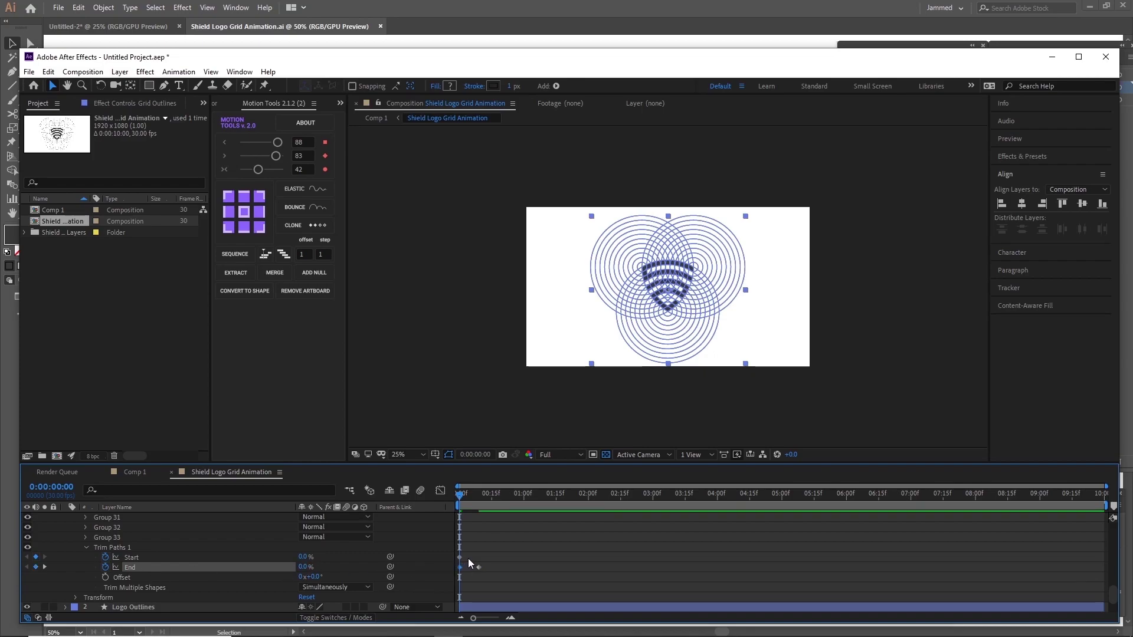
Shift the trim's 0% Start keyframe to shortly before one second and set Start to 100% at 0:00:01:02
{"action": "left_click_drag", "start_coordinate": [460, 558], "coordinate": [505, 559]}
{"action": "left_click", "coordinate": [504, 497]}
{"action": "left_click_drag", "start_coordinate": [504, 495], "coordinate": [529, 499]}
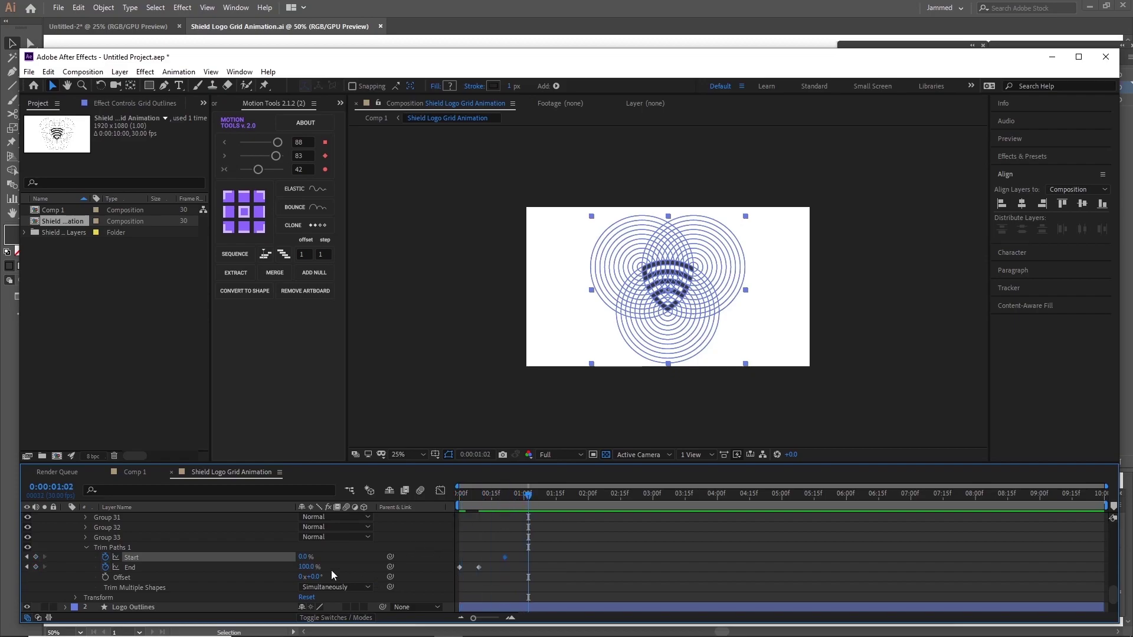
{"action": "left_click_drag", "start_coordinate": [305, 557], "coordinate": [472, 549]}
{"action": "left_click_drag", "start_coordinate": [529, 497], "coordinate": [445, 502]}
{"action": "left_click", "coordinate": [586, 415]}
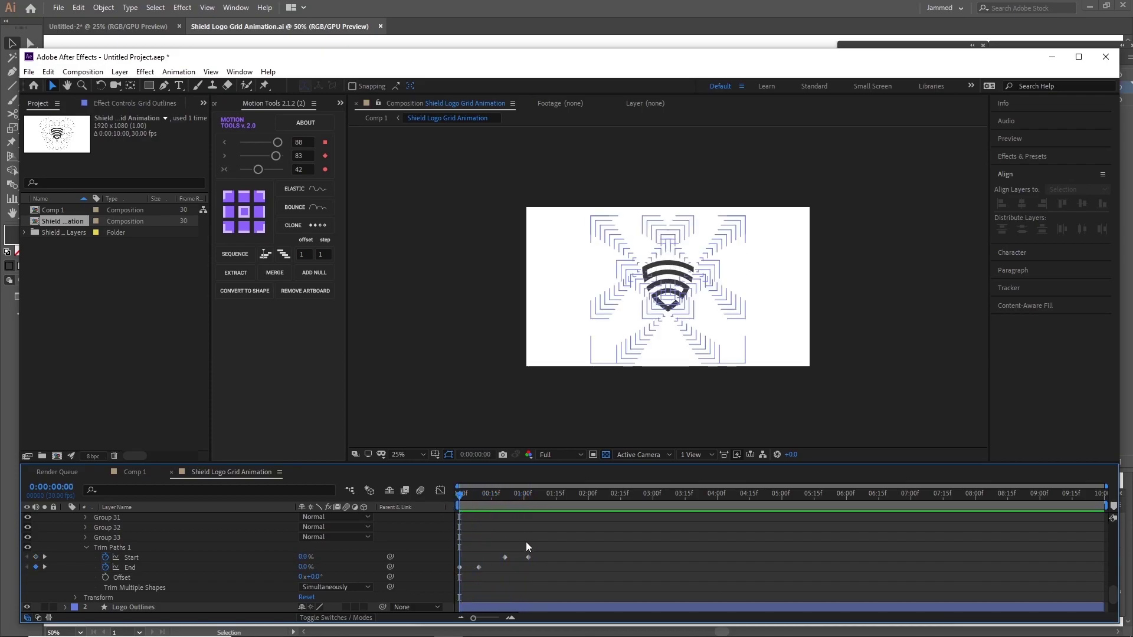
Apply Easy Ease to all four Start and End keyframes and preview the grid animation
{"action": "left_click_drag", "start_coordinate": [533, 548], "coordinate": [451, 582]}
{"action": "right_click", "coordinate": [479, 567]}
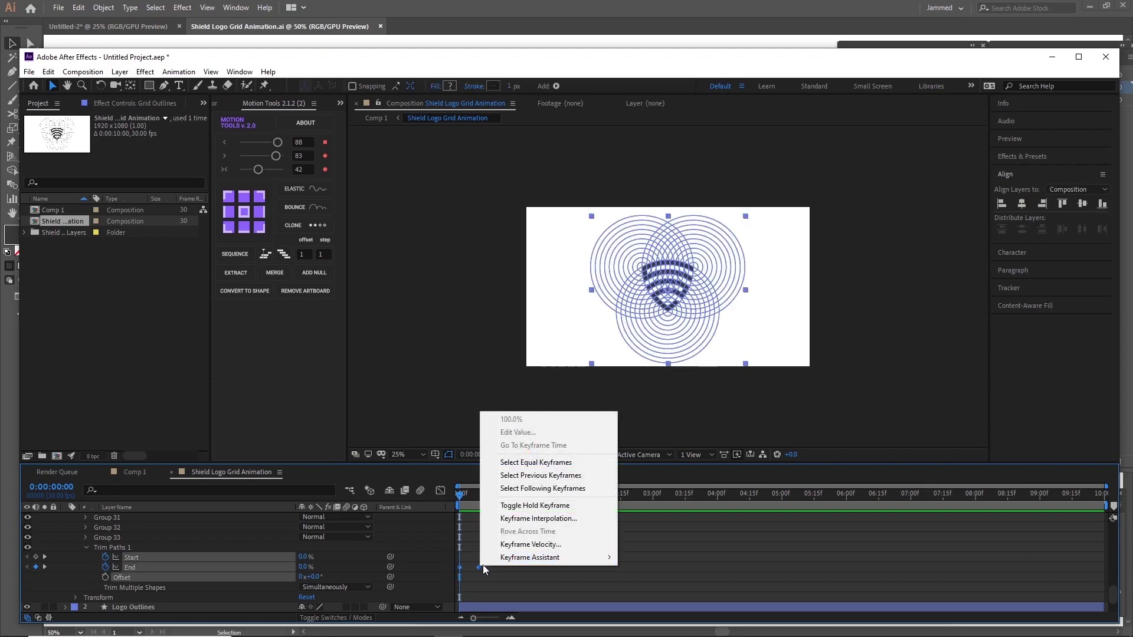
{"action": "mouse_move", "coordinate": [501, 558]}
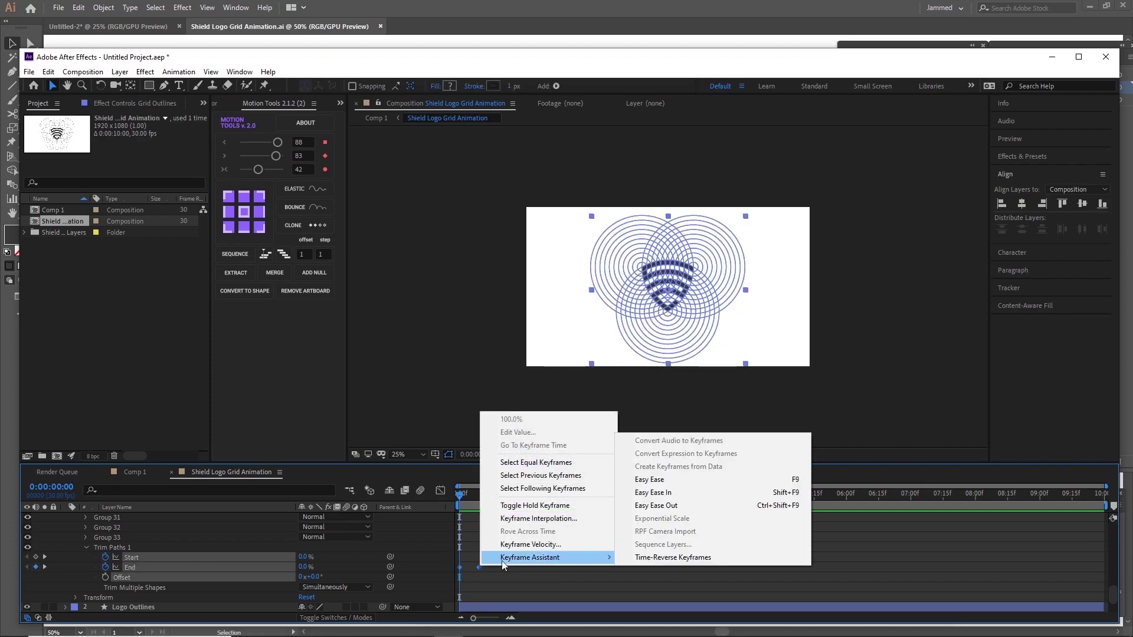
{"action": "left_click", "coordinate": [676, 483]}
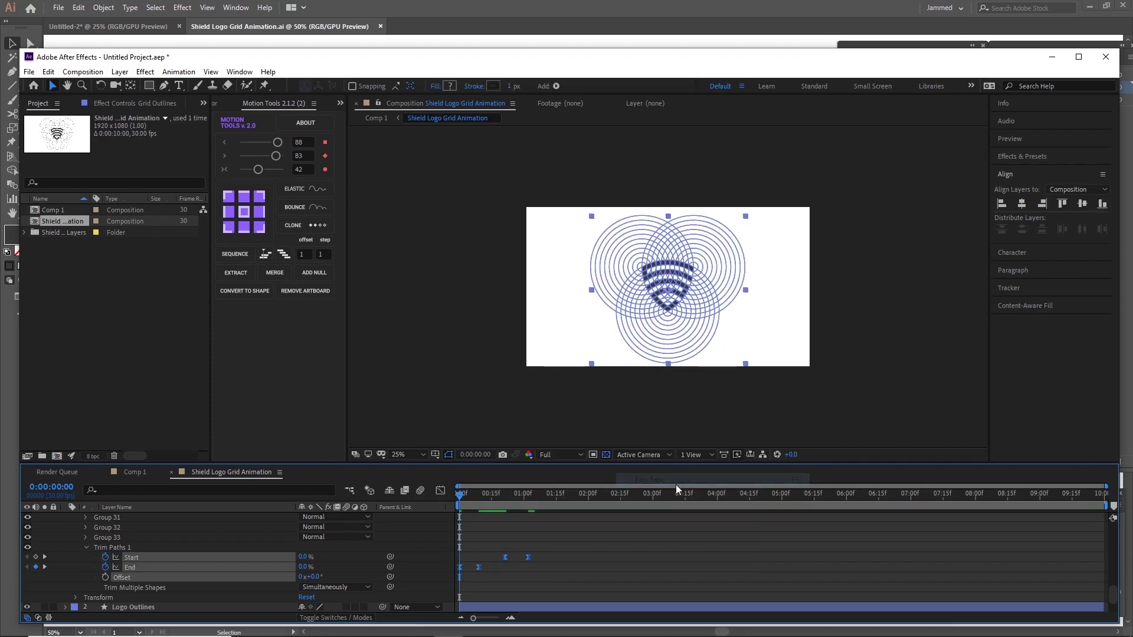
{"action": "left_click", "coordinate": [498, 542]}
{"action": "key", "text": "space"}
{"action": "key", "text": "space"}
Stretch the four Trim Paths keyframes proportionally until the last one falls between 06:00 and 06:15 on the timeline, and preview the slower animation
{"action": "left_click_drag", "start_coordinate": [567, 543], "coordinate": [445, 588]}
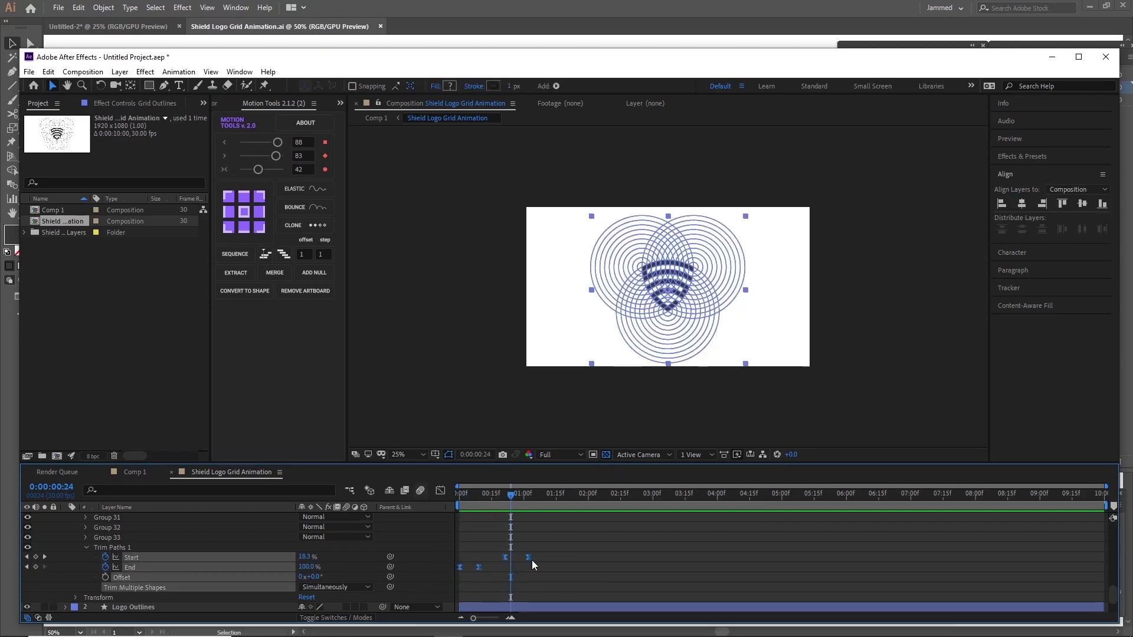
{"action": "left_click_drag", "start_coordinate": [530, 558], "coordinate": [615, 558]}
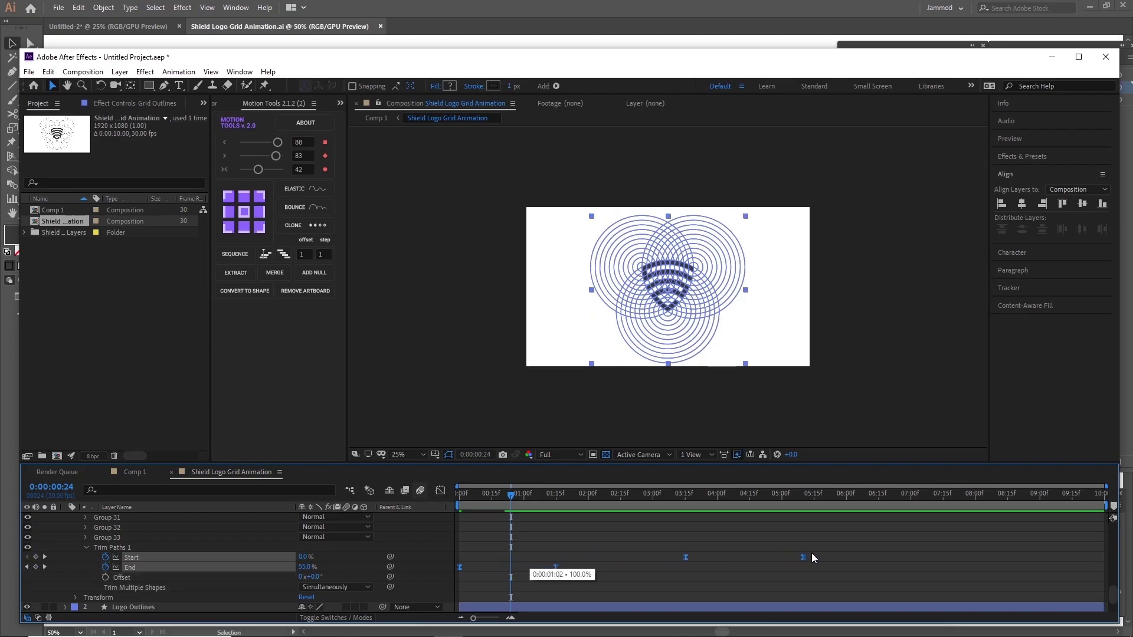
{"action": "left_click_drag", "start_coordinate": [861, 552], "coordinate": [873, 552]}
{"action": "left_click_drag", "start_coordinate": [508, 497], "coordinate": [403, 499]}
{"action": "key", "text": "space"}
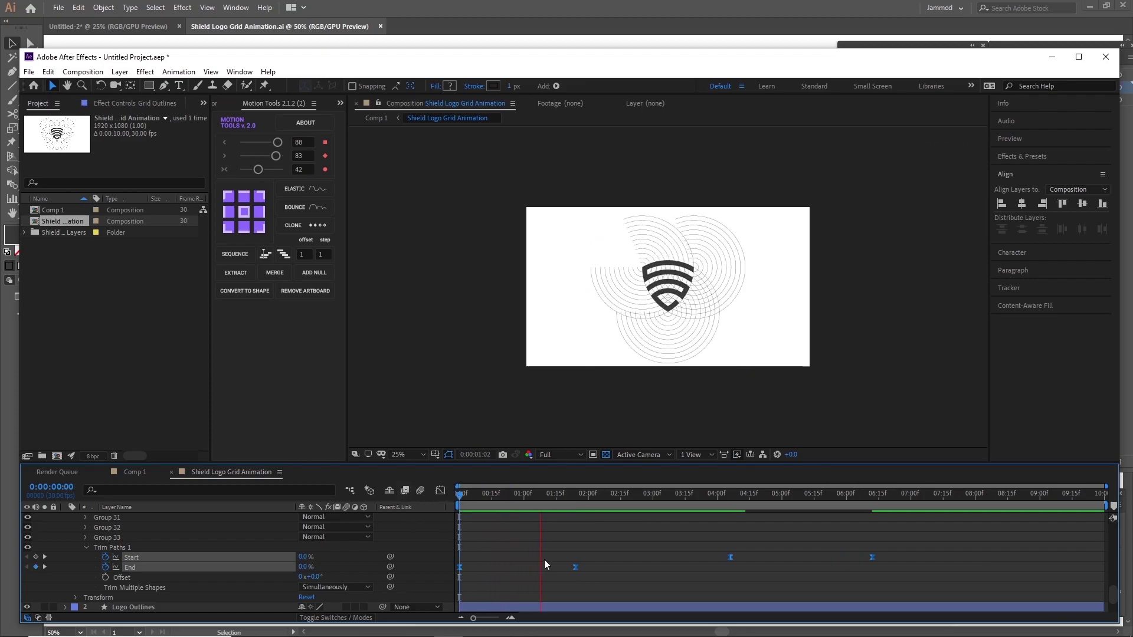